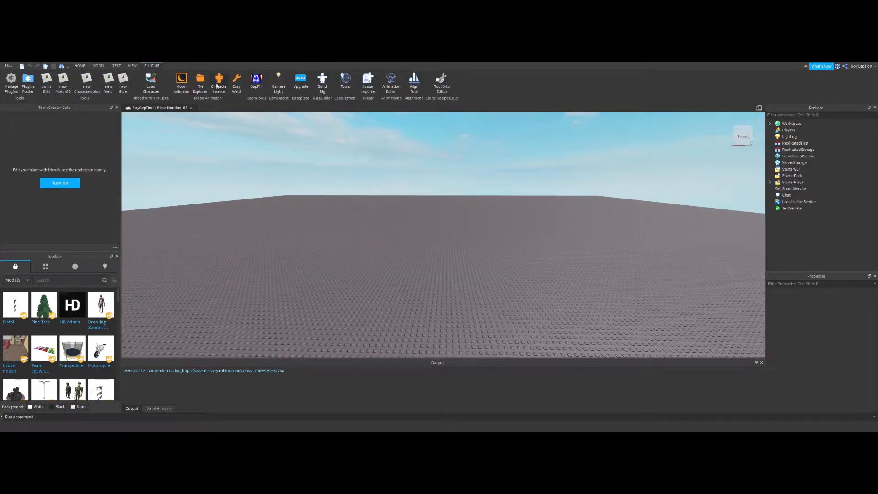
- Insert an R6 character rig onto the baseplate with Character Inserter
click(219, 83)
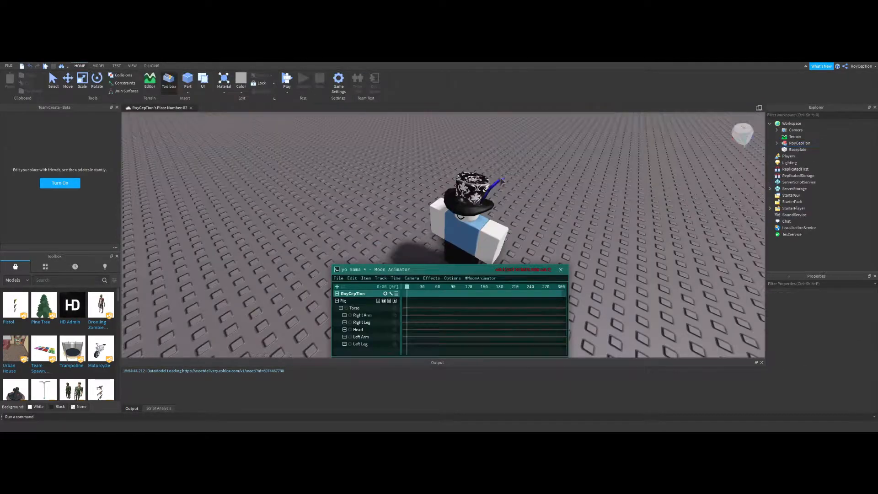
- Tilt the Torso around one axis, keying it at frame 0
click(469, 189)
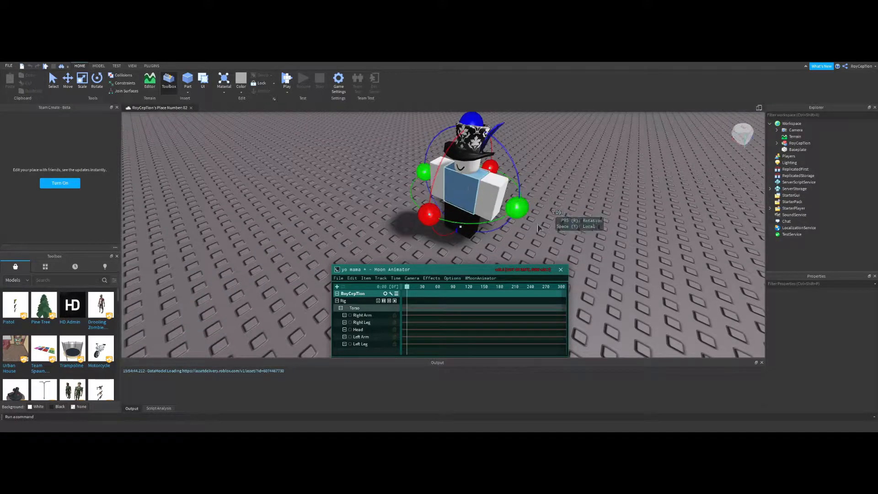
scroll(548, 223, up, 5)
mouse_move(549, 223)
right_down()
mouse_move(554, 219)
mouse_move(516, 210)
mouse_move(532, 208)
right_up()
scroll(555, 219, down, 5)
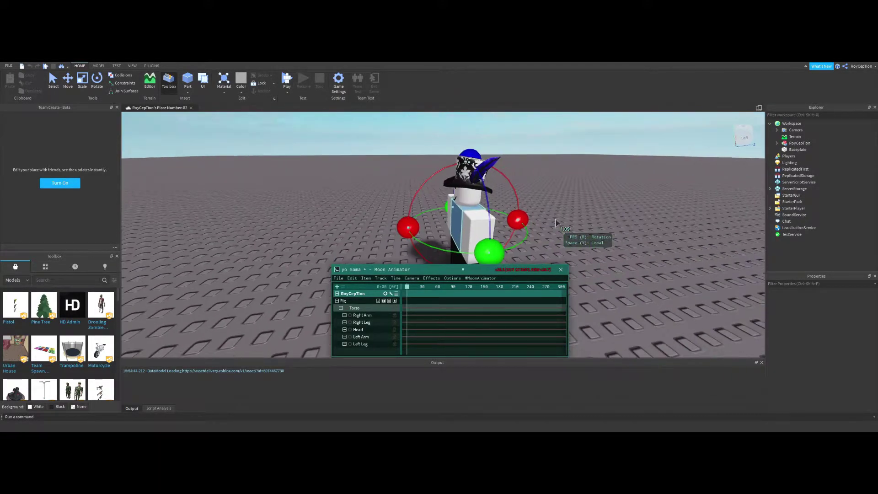
scroll(555, 222, up, 3)
click(416, 214)
drag(531, 210, 527, 202)
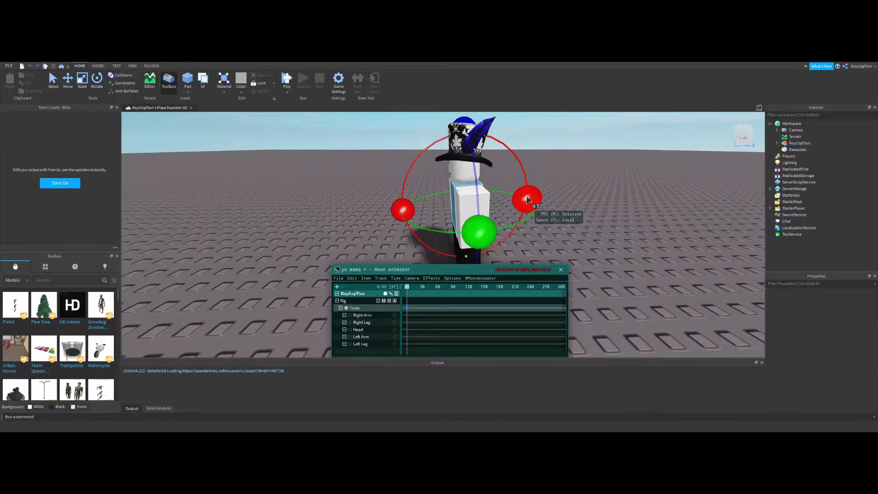
click(558, 201)
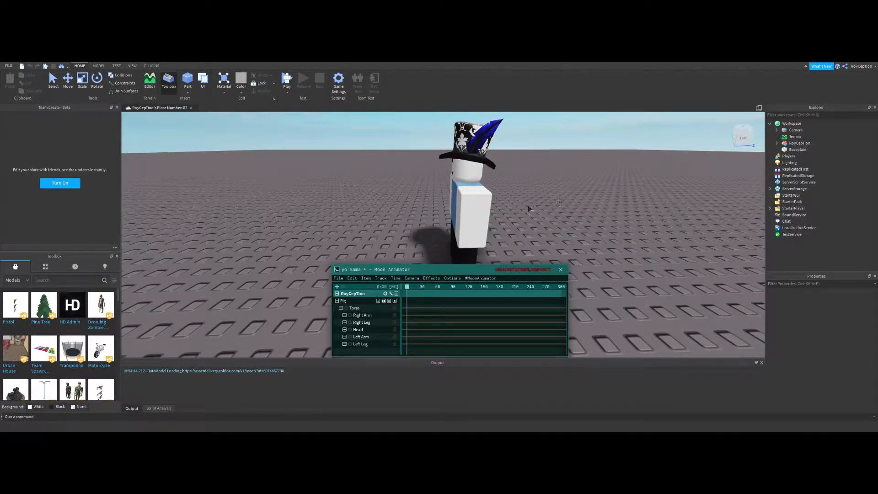
- Lean the Torso further and tilt the Head, keying both at frame 0
click(480, 244)
click(435, 246)
click(477, 212)
drag(529, 201, 529, 199)
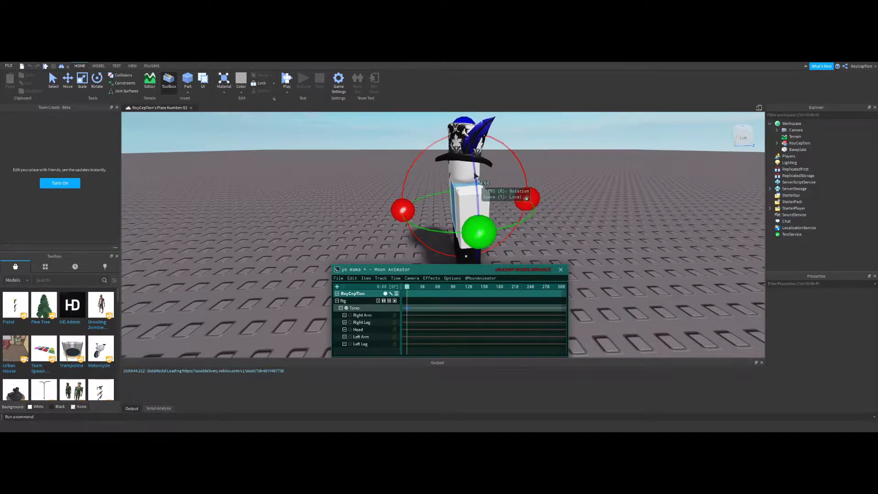
drag(528, 198, 510, 198)
- Rotate the Left Leg and swing it forward into the first stride
click(509, 199)
right_drag(509, 198, 481, 206)
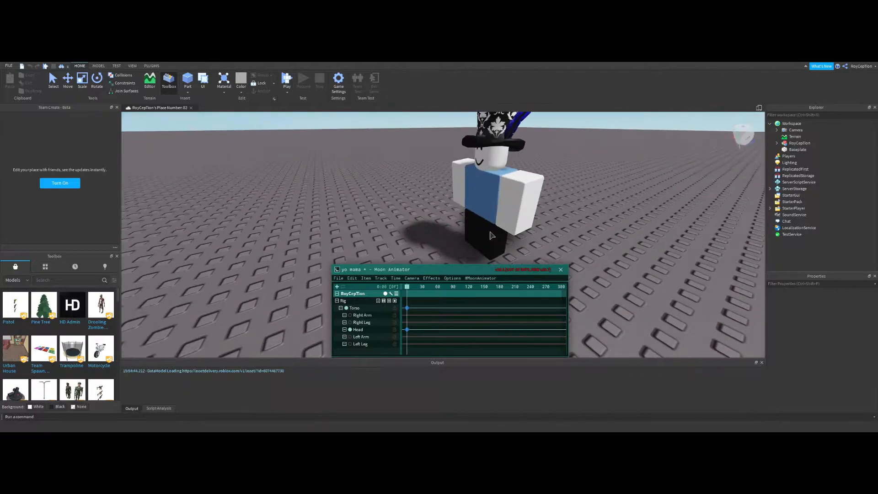
click(473, 207)
scroll(473, 206, up, 2)
drag(513, 223, 510, 212)
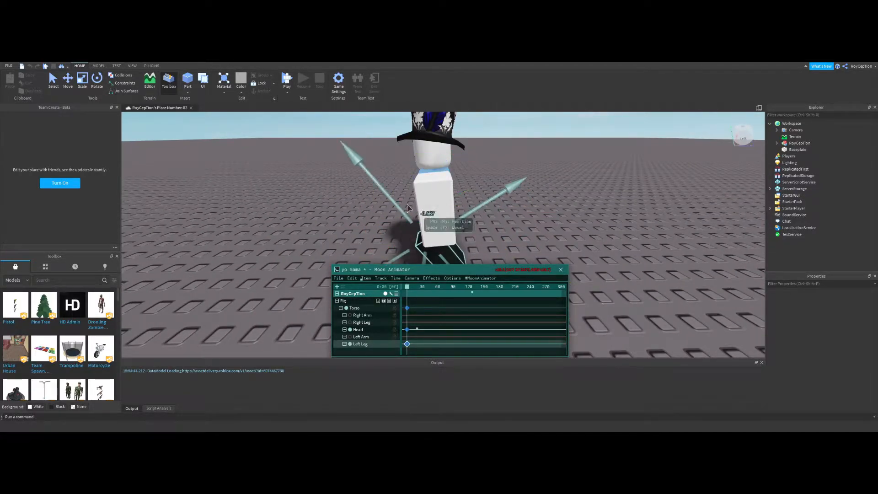
mouse_move(502, 199)
right_down()
mouse_move(435, 177)
mouse_move(501, 231)
right_up()
right_drag(585, 220, 502, 193)
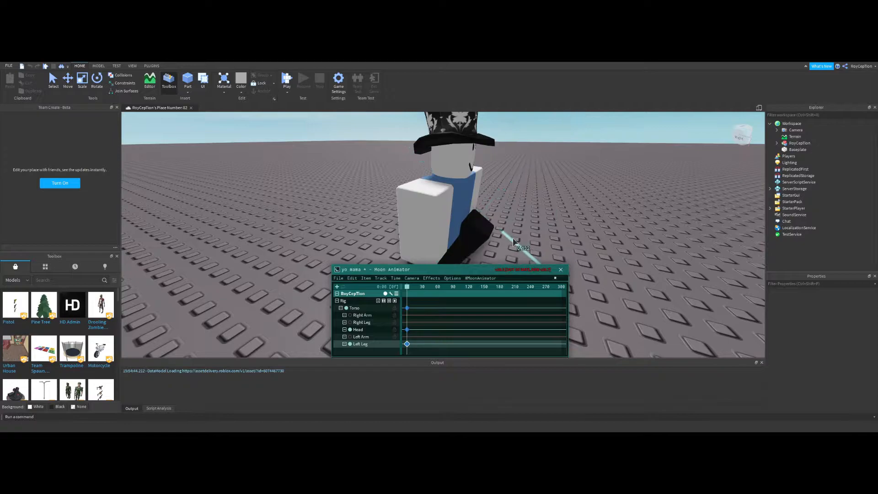
mouse_move(514, 241)
mouse_down()
mouse_move(539, 246)
mouse_move(530, 195)
mouse_up()
right_drag(530, 195, 532, 200)
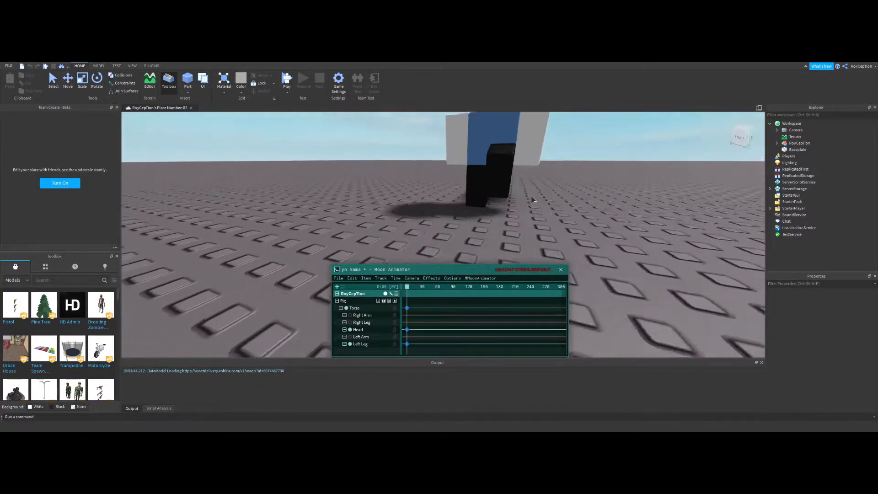
scroll(531, 200, down, 5)
- Pose the Right Leg, then swing the Right Arm and nudge its position
click(465, 240)
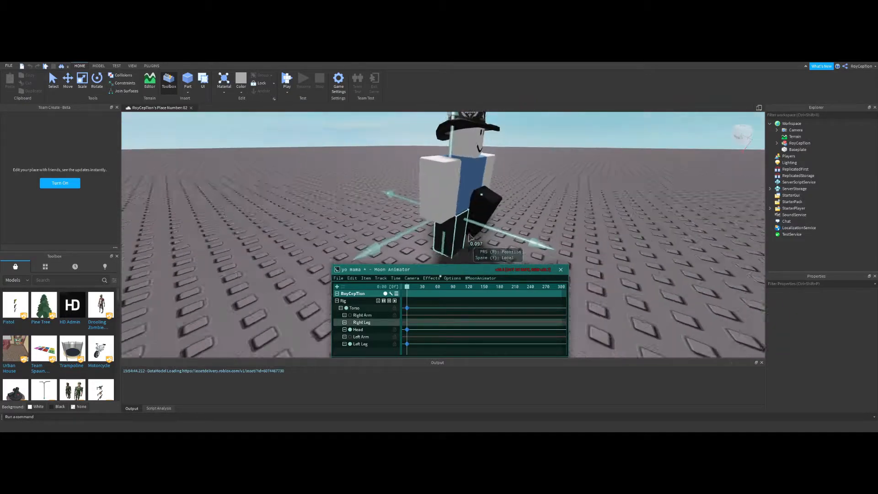
scroll(468, 227, up, 3)
key(r)
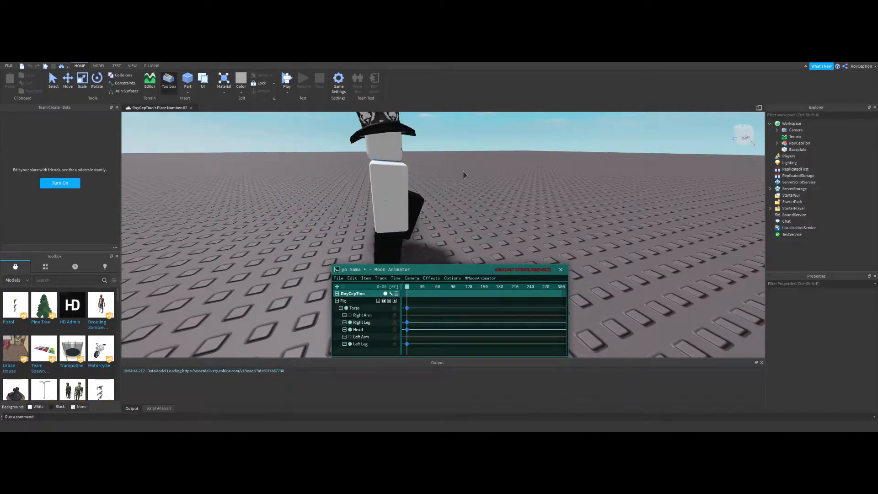
right_drag(464, 174, 473, 180)
scroll(474, 179, down, 3)
scroll(489, 183, up, 3)
click(490, 183)
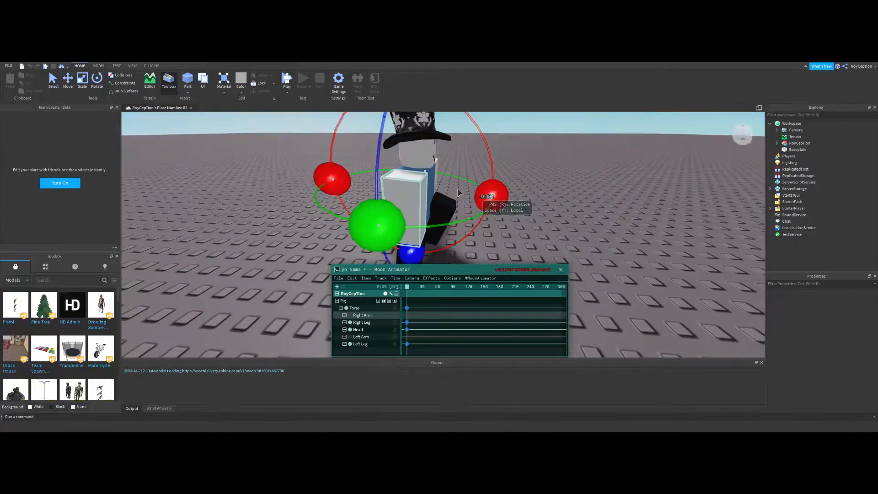
scroll(459, 193, down, 3)
click(560, 191)
scroll(557, 195, up, 2)
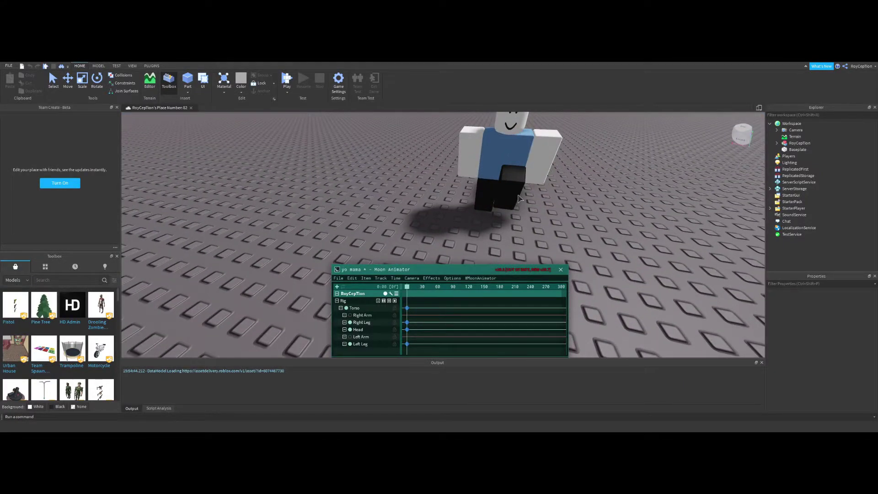
right_drag(520, 198, 492, 190)
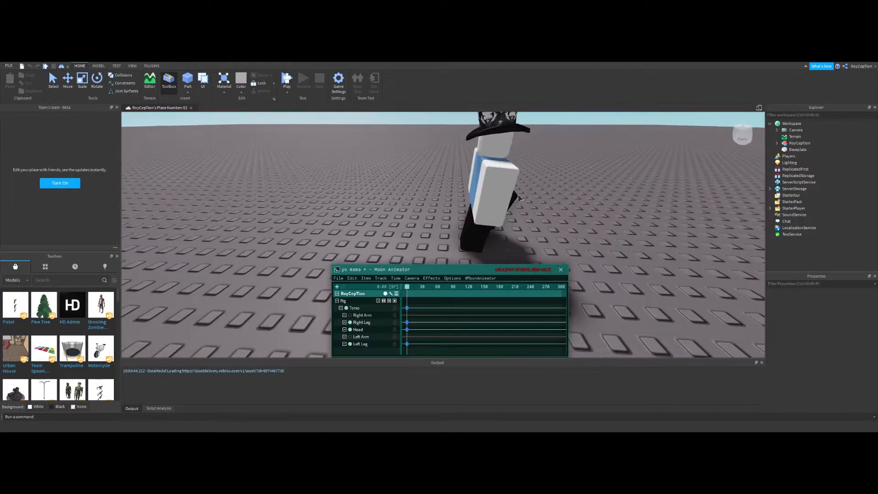
click(492, 190)
mouse_move(524, 180)
mouse_down()
mouse_move(514, 172)
mouse_move(530, 187)
mouse_up()
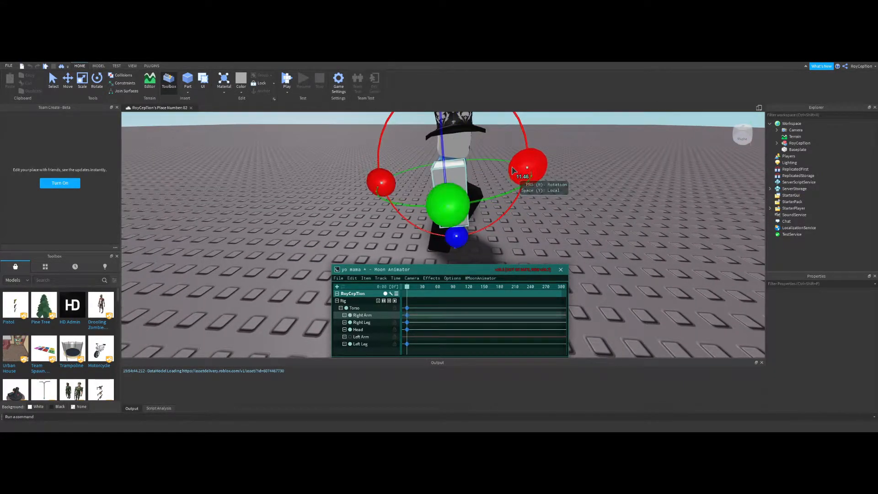
key(ctrl+2)
drag(453, 140, 454, 138)
right_drag(507, 140, 504, 143)
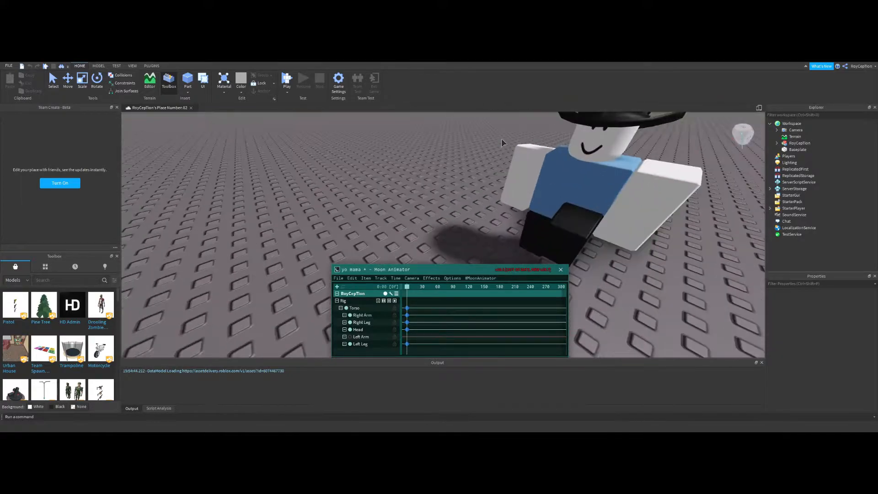
- Swing the Left Arm the opposite way so all six parts are keyed at frame 0
click(490, 207)
key(ctrl+4)
drag(487, 190, 489, 163)
key(ctrl+2)
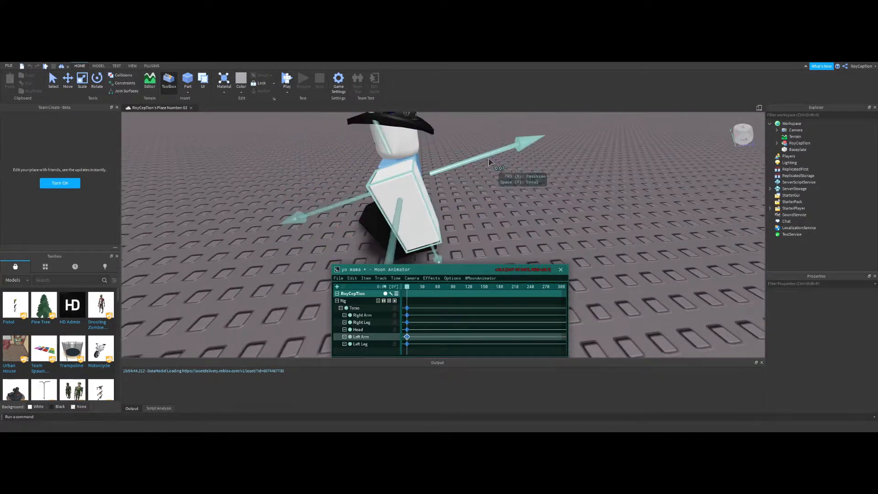
click(395, 133)
right_drag(395, 134, 465, 130)
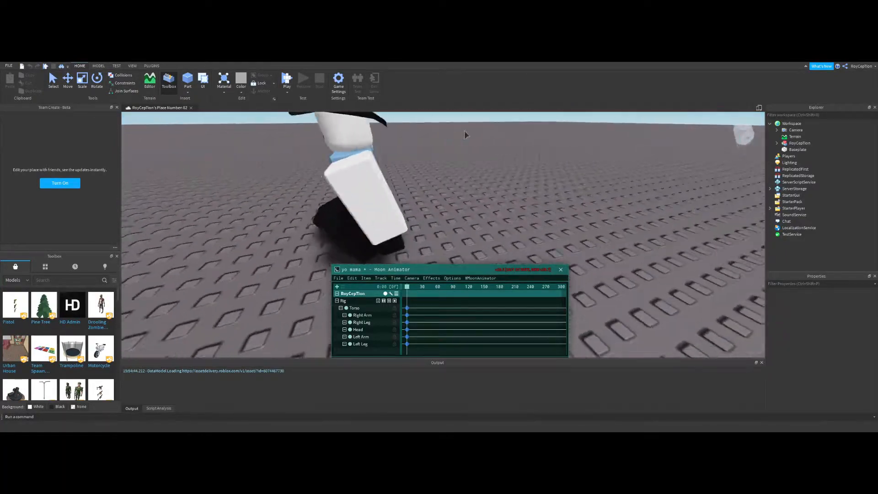
right_drag(430, 207, 430, 207)
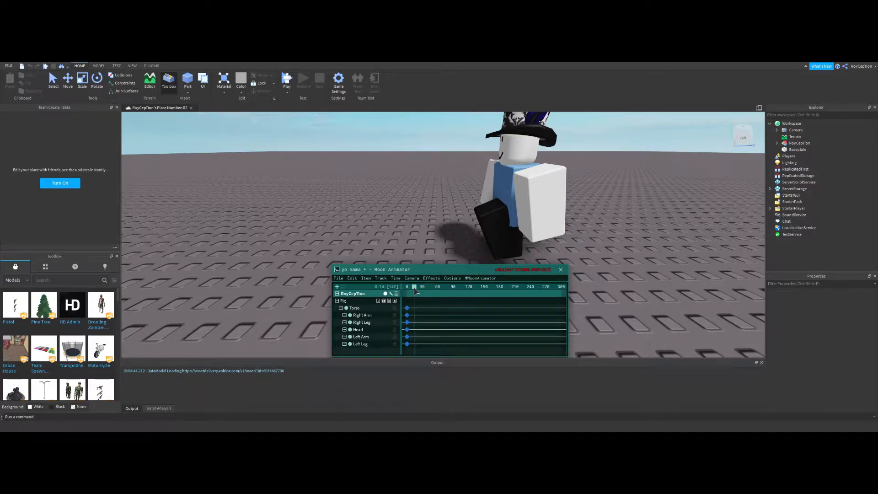
- Swing the Left Leg about 44 degrees at the new frame
click(494, 227)
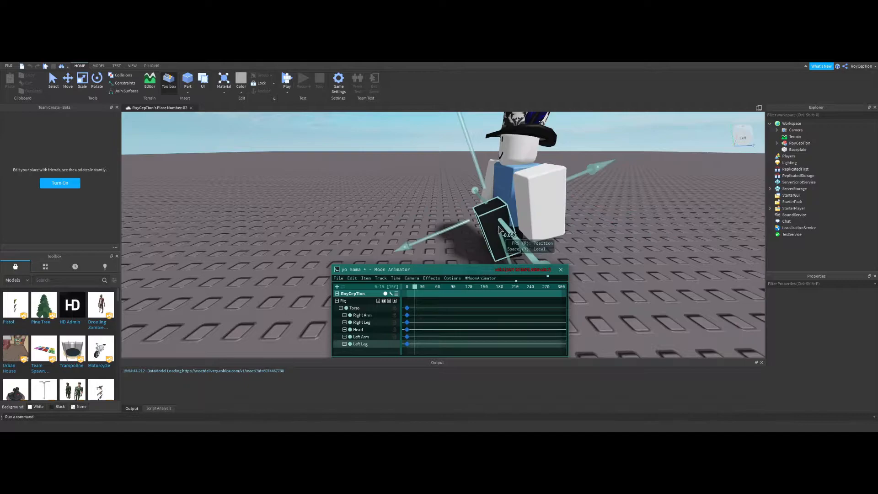
key(r)
right_drag(489, 195, 489, 196)
mouse_move(489, 195)
mouse_down()
mouse_move(470, 240)
mouse_move(459, 224)
mouse_up()
key(r)
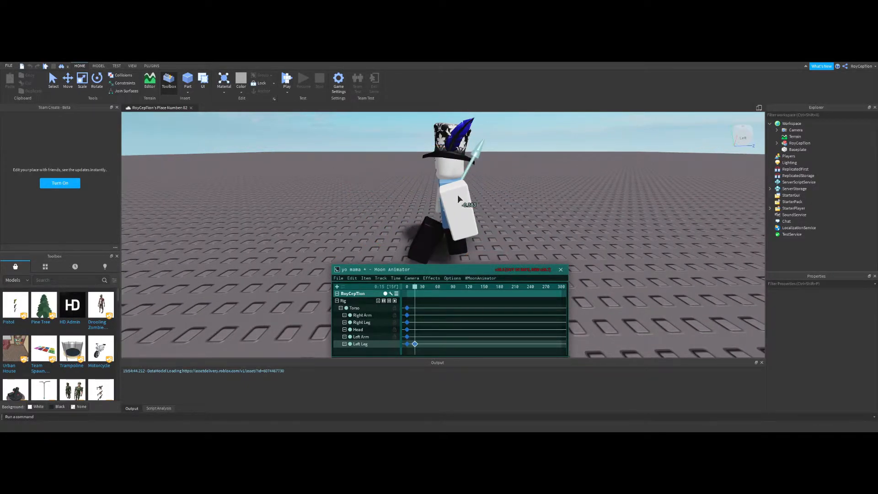
- Tilt the Torso into the stride pose and key it at frame 15
click(453, 206)
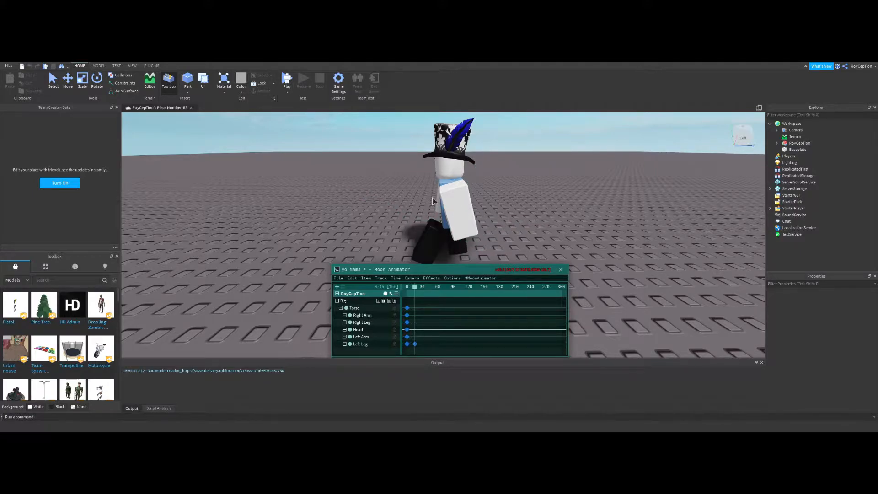
right_drag(454, 207, 494, 200)
click(581, 190)
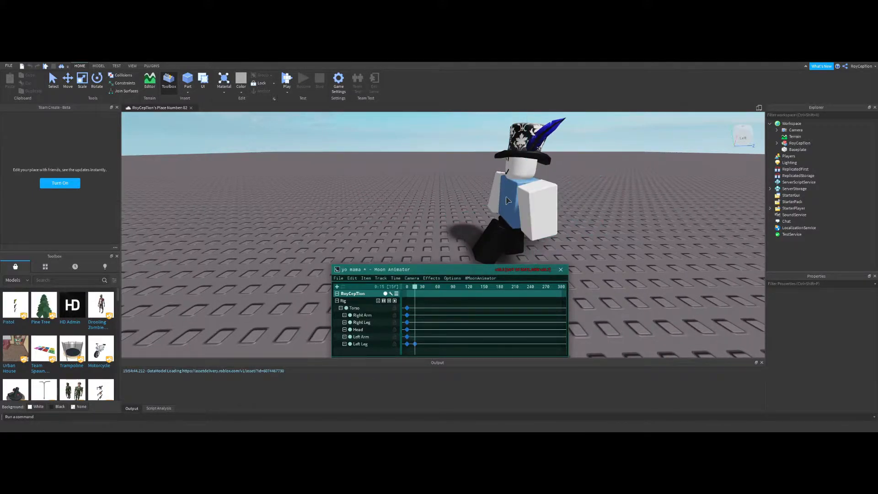
click(508, 201)
key(f)
key(r)
drag(512, 201, 541, 196)
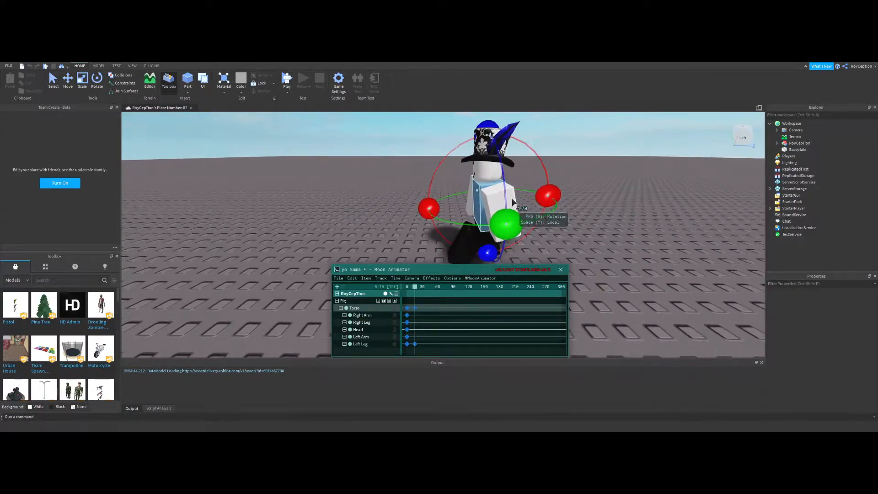
key(p)
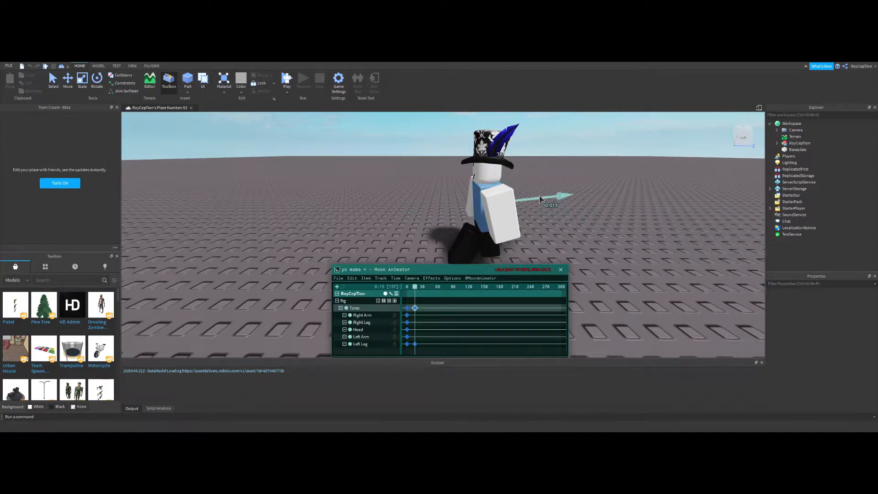
- Rotate the Left Leg again and key it at frame 15
click(481, 237)
key(f)
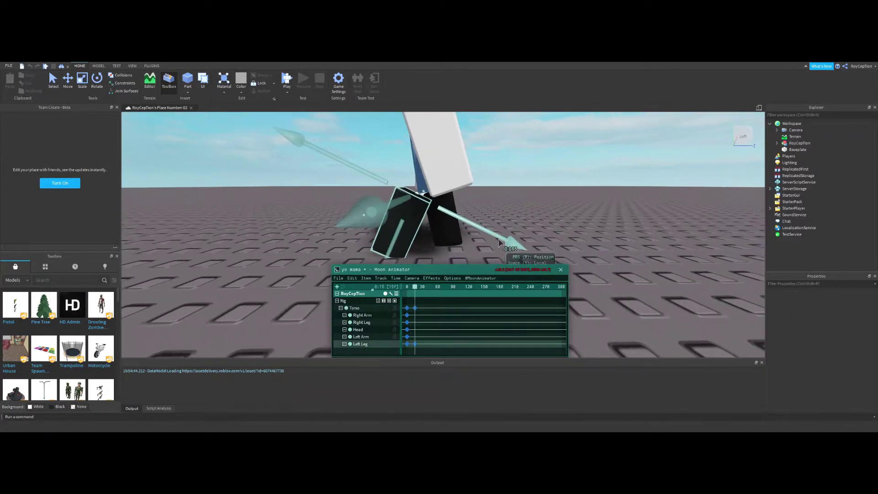
key(r)
scroll(500, 244, down, 5)
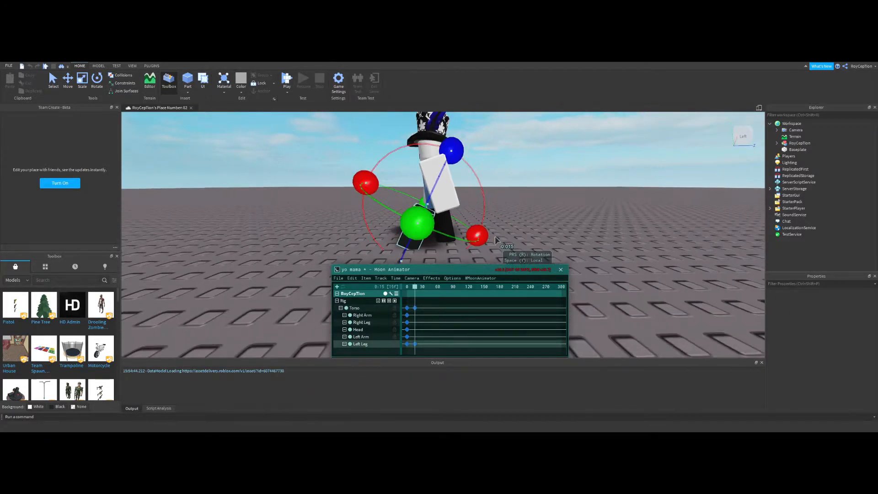
drag(476, 233, 483, 221)
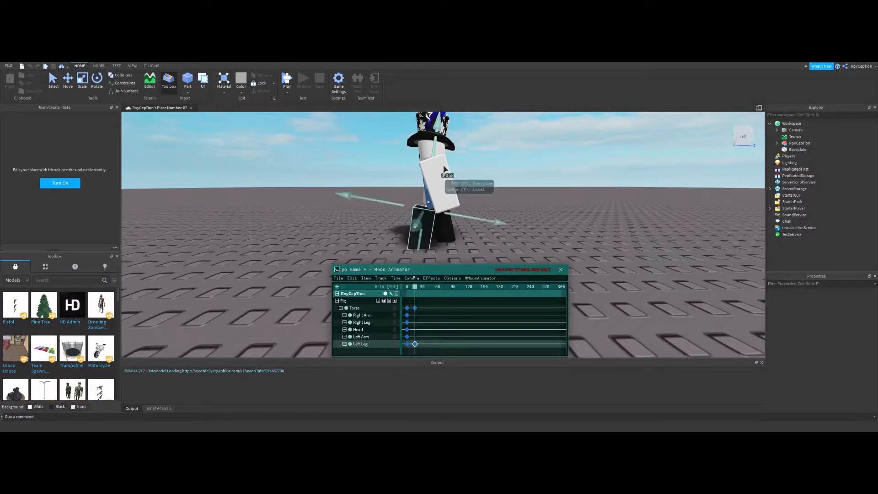
right_drag(445, 170, 520, 170)
- Rotate the Right Arm into its stride angle
click(463, 193)
key(r)
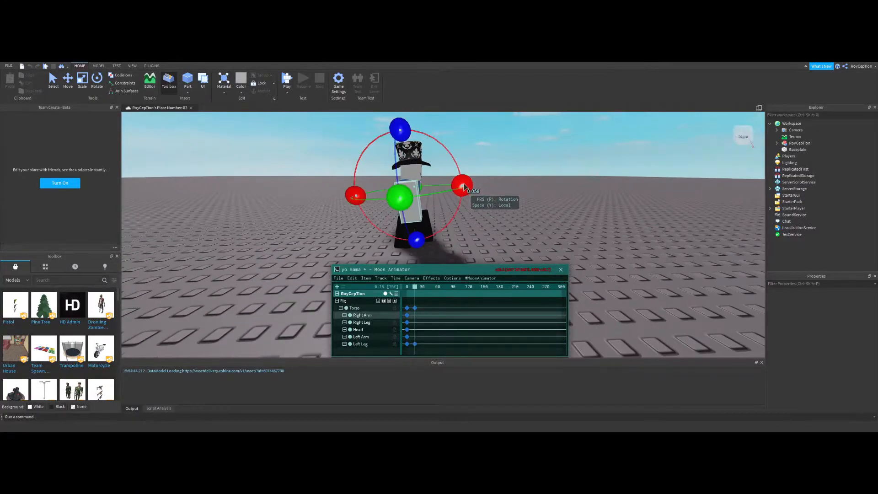
drag(464, 185, 459, 171)
key(r)
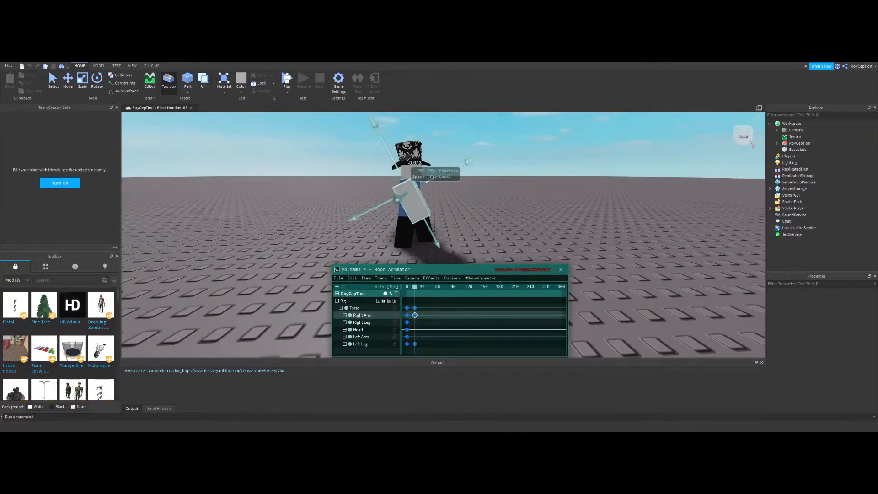
right_drag(407, 157, 445, 142)
- Adjust the Left Arm's rotation for the stride pose
click(487, 195)
key(r)
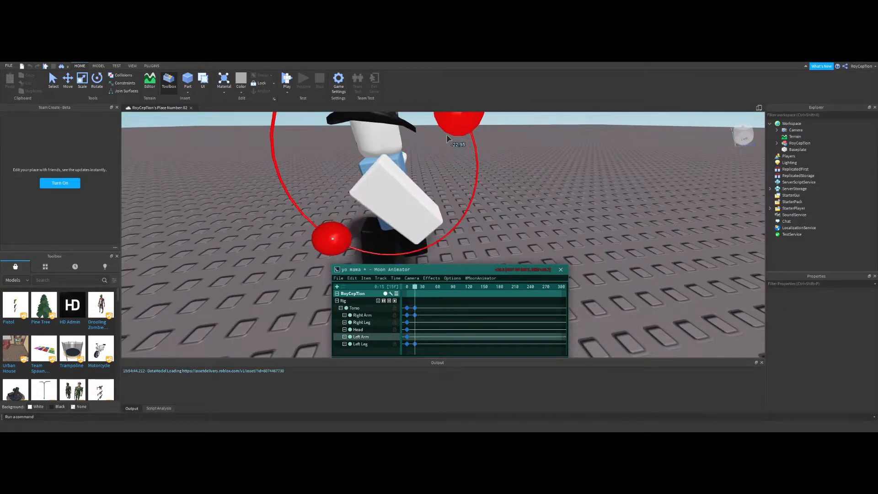
drag(448, 139, 449, 137)
right_drag(449, 138, 506, 147)
click(382, 233)
click(411, 226)
mouse_move(412, 227)
right_down()
mouse_move(518, 195)
mouse_move(462, 302)
right_up()
right_drag(488, 260, 459, 240)
- Swing the Left Leg into its stride and clear the selection
click(458, 240)
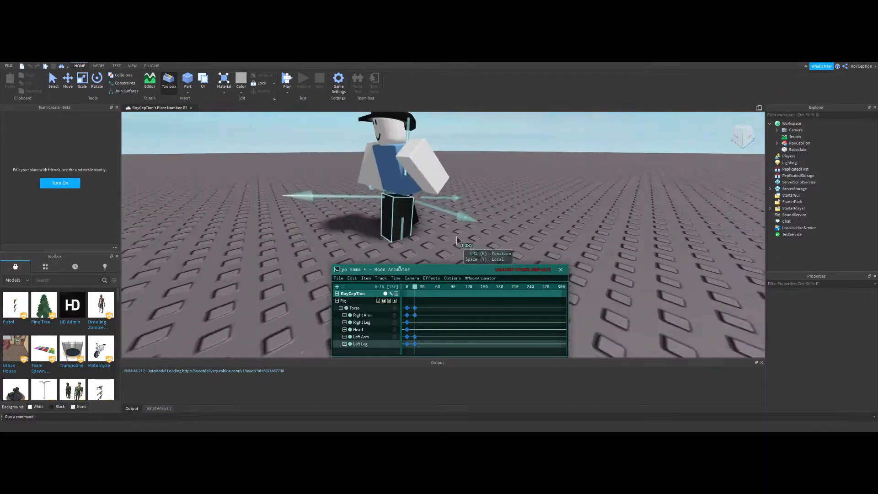
key(r)
drag(485, 207, 443, 173)
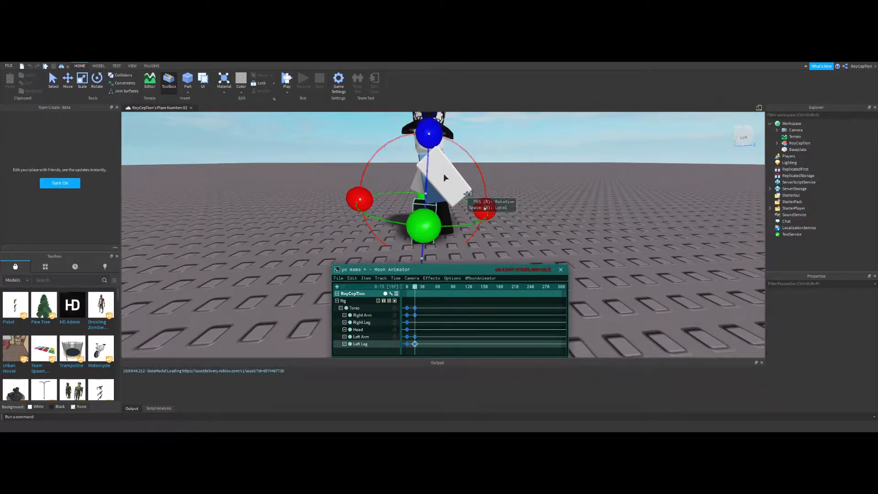
click(426, 163)
scroll(508, 182, up, 5)
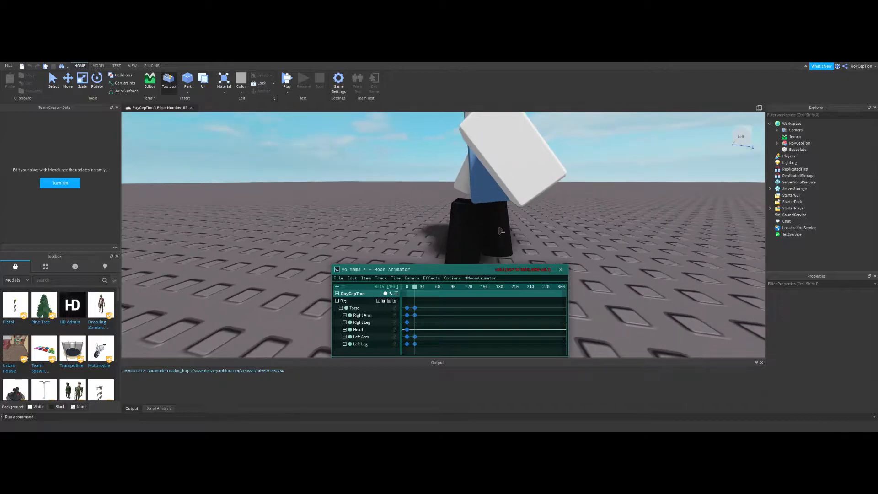
click(494, 178)
scroll(576, 220, down, 5)
click(577, 219)
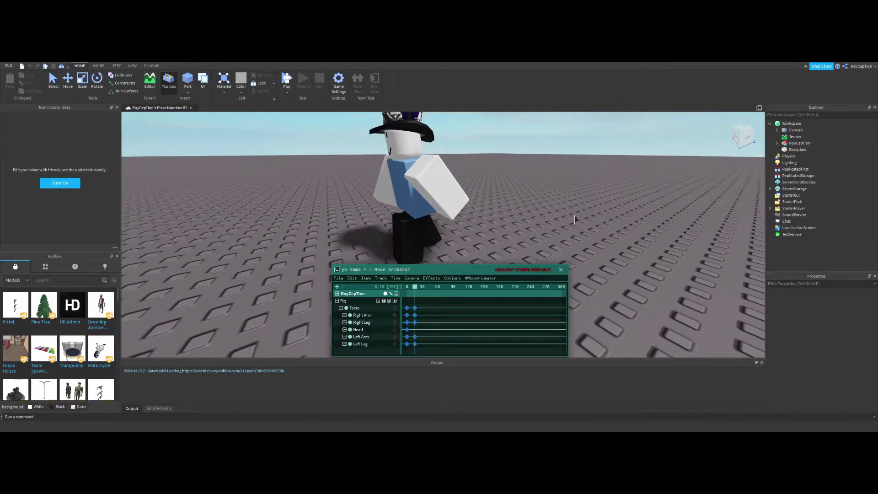
right_drag(576, 220, 576, 219)
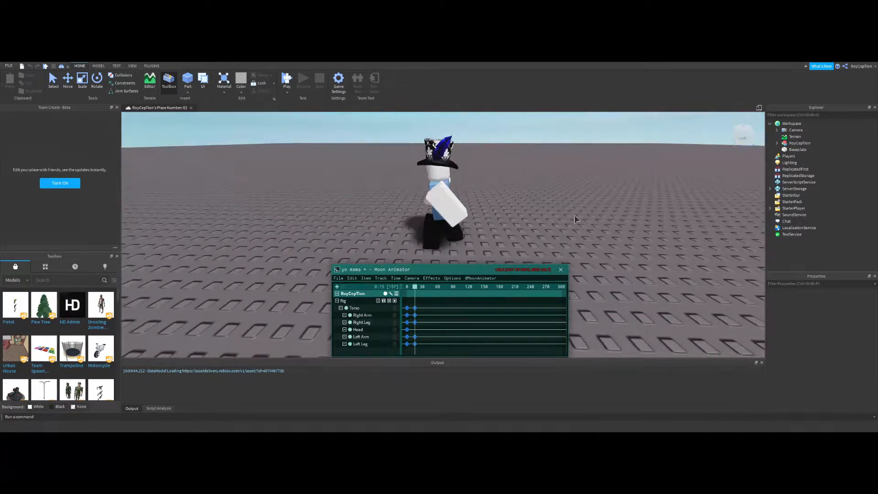
scroll(473, 278, down, 3)
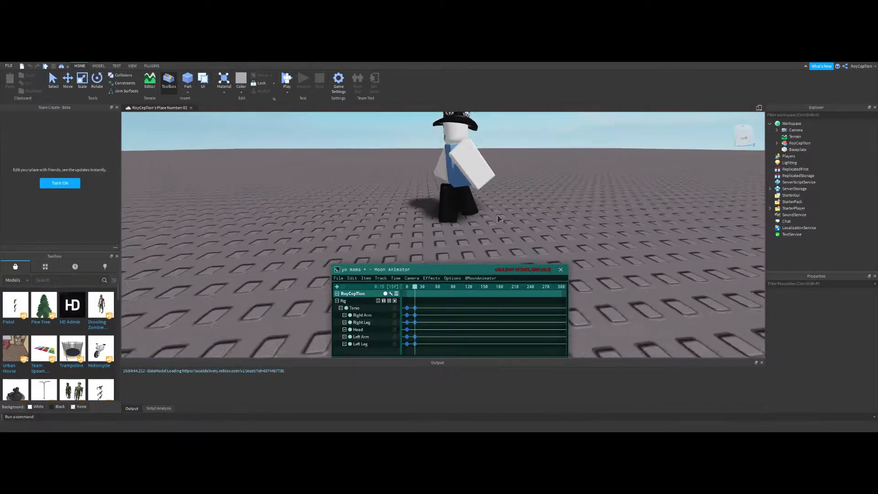
right_drag(474, 229, 439, 206)
scroll(410, 300, up, 3)
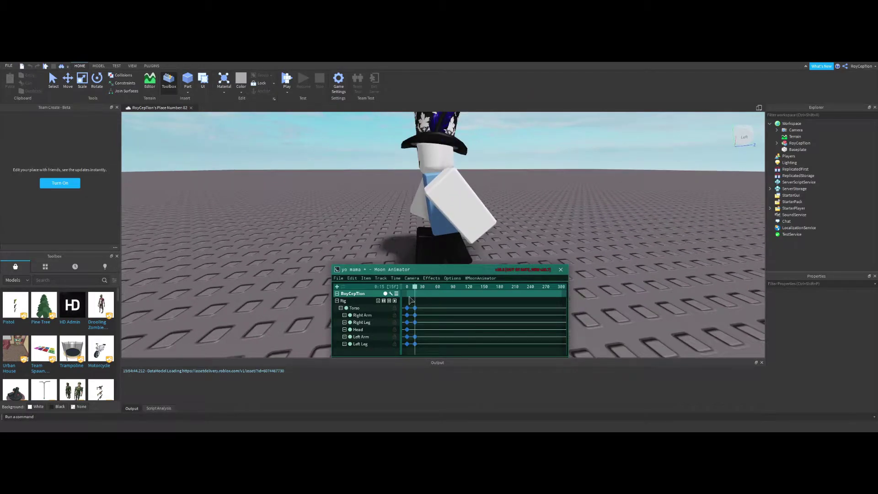
- Move the playhead to frame 30 and rotate the Left Leg to a new angle there
click(410, 300)
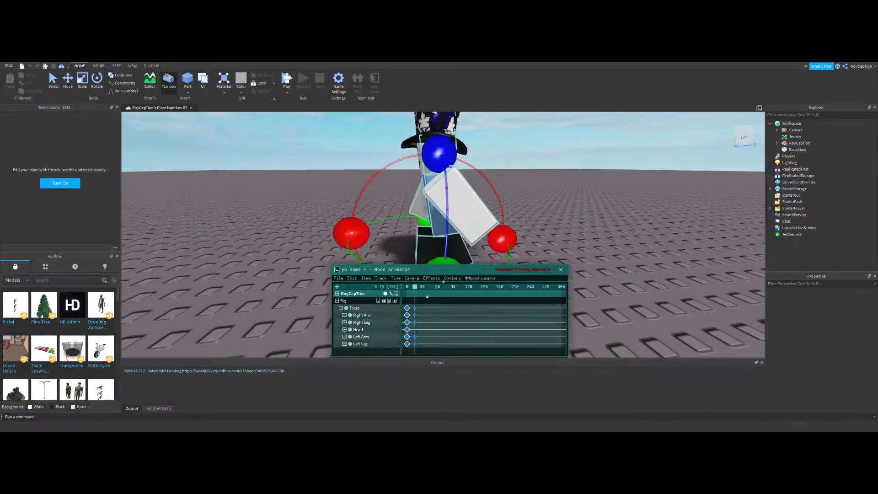
drag(415, 286, 424, 289)
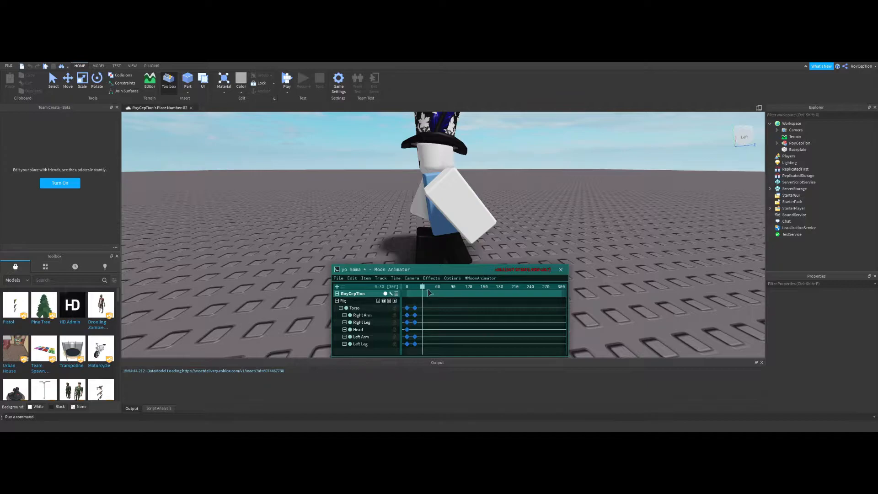
mouse_move(429, 293)
mouse_down()
mouse_move(354, 295)
mouse_move(418, 293)
mouse_up()
mouse_move(439, 206)
right_down()
mouse_move(480, 226)
mouse_move(473, 190)
mouse_move(453, 175)
right_up()
click(481, 240)
drag(439, 170, 455, 193)
key(r)
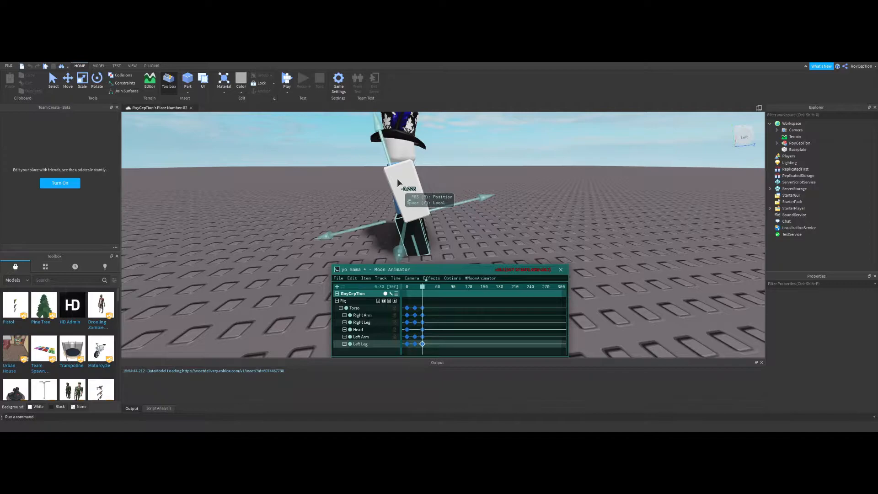
- Shift the Left Leg slightly, then move and tilt the Right Leg into the opposite stride
drag(407, 189, 453, 206)
click(530, 224)
scroll(530, 224, up, 5)
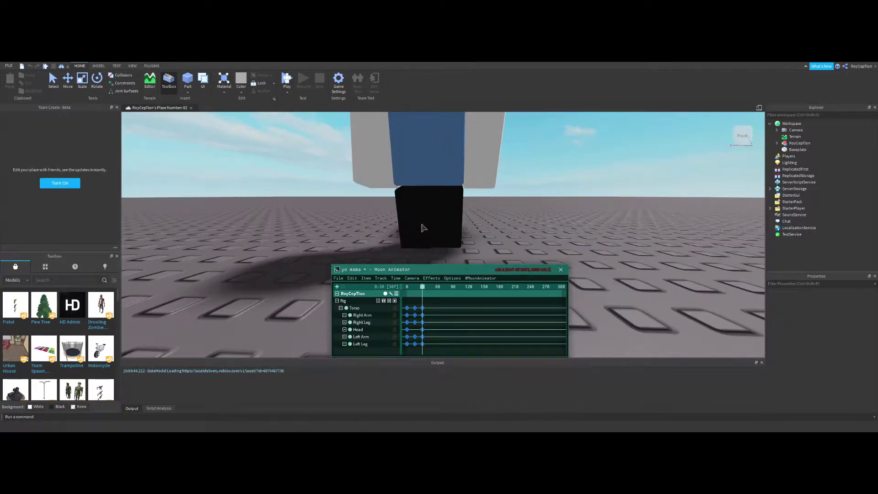
click(425, 216)
right_drag(426, 213, 418, 225)
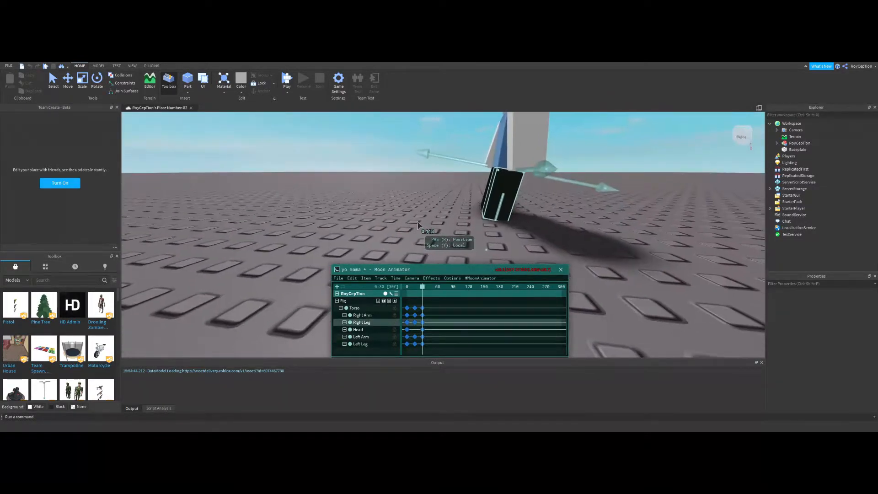
scroll(418, 226, down, 5)
drag(418, 226, 453, 229)
right_drag(438, 206, 312, 180)
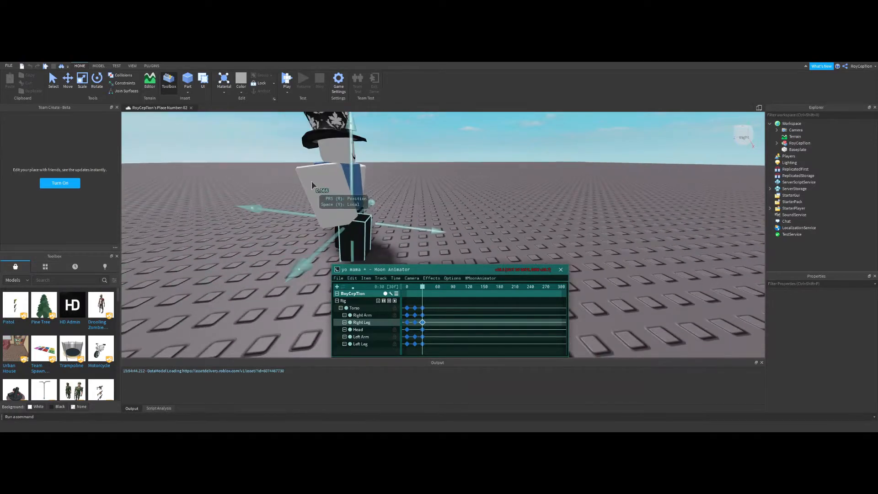
key(r)
drag(357, 206, 412, 213)
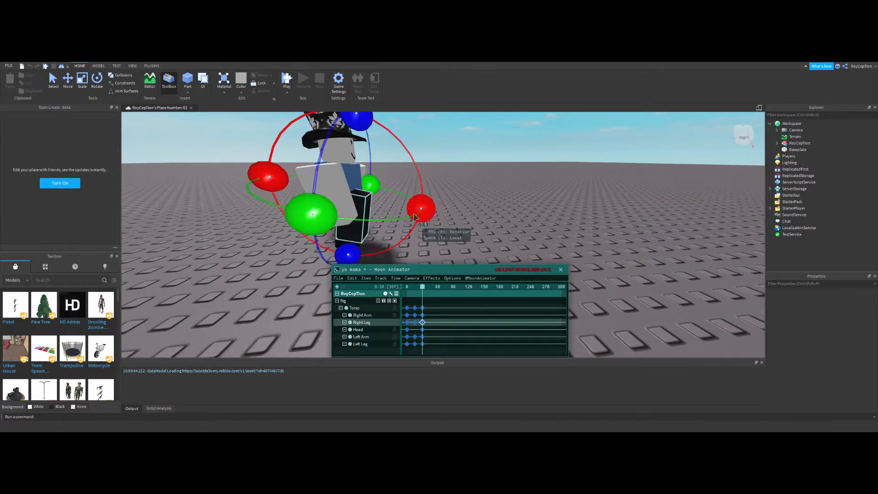
key(r)
click(416, 216)
mouse_move(416, 215)
right_down()
mouse_move(508, 219)
mouse_move(602, 205)
right_up()
- Raise the Left Arm and swing the Right Arm to their frame-30 angles
click(428, 214)
click(535, 223)
key(r)
drag(602, 205, 527, 171)
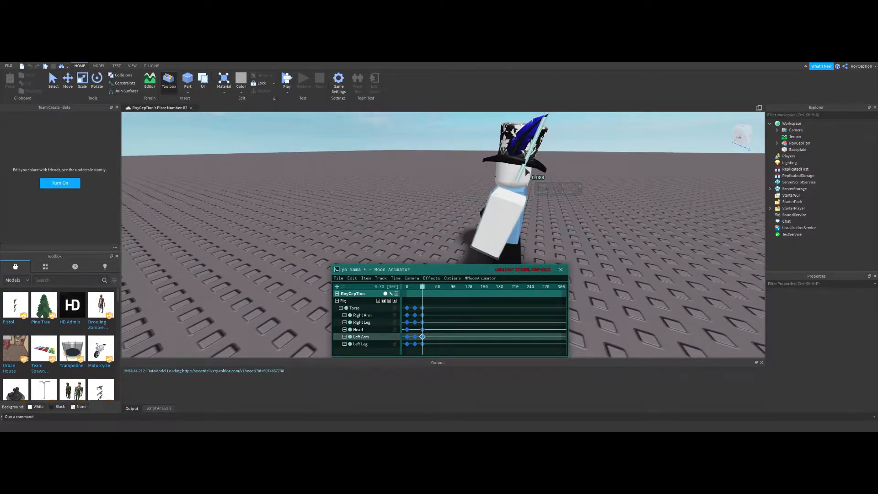
click(560, 237)
right_drag(561, 237, 444, 192)
click(443, 194)
key(r)
scroll(444, 192, down, 3)
drag(443, 192, 413, 160)
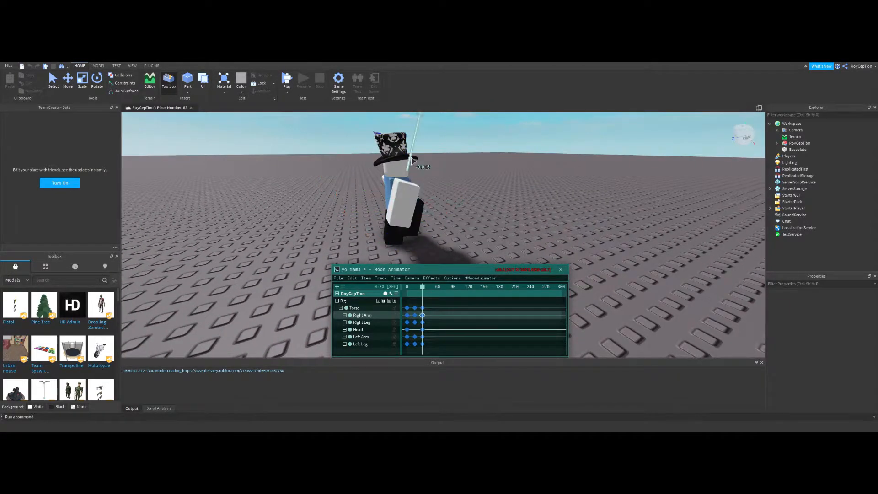
click(437, 161)
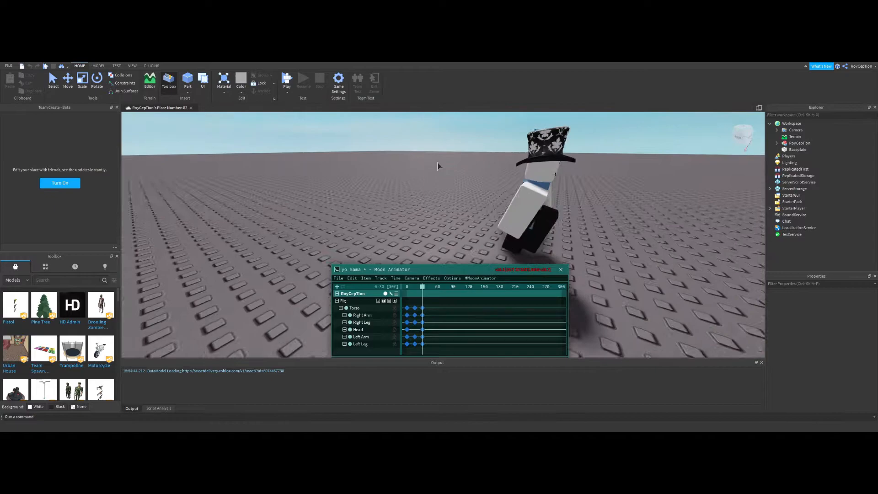
right_drag(437, 161, 436, 161)
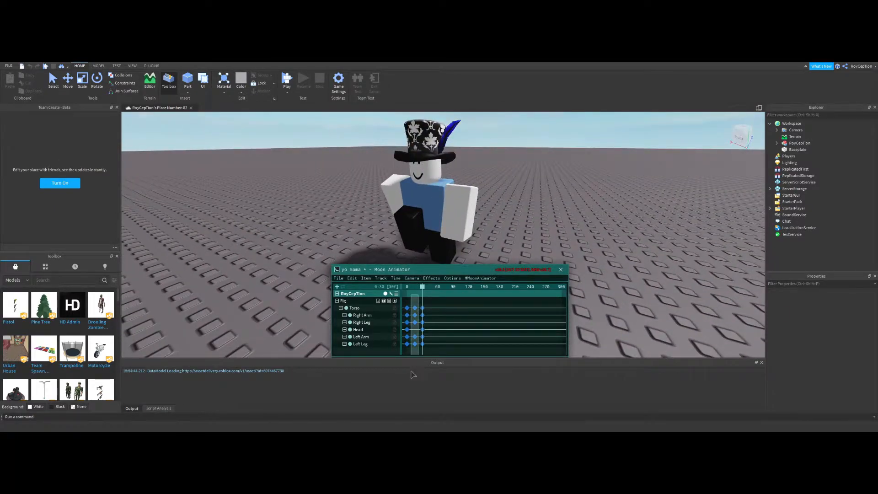
- Copy the frame-30 keyframes on every track and paste them at frame 45
drag(411, 304, 426, 351)
drag(420, 289, 429, 291)
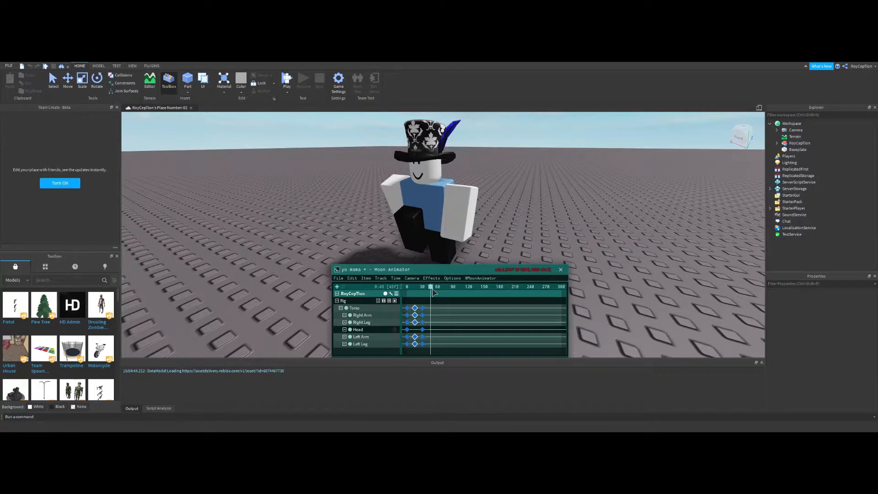
key(ctrl+v)
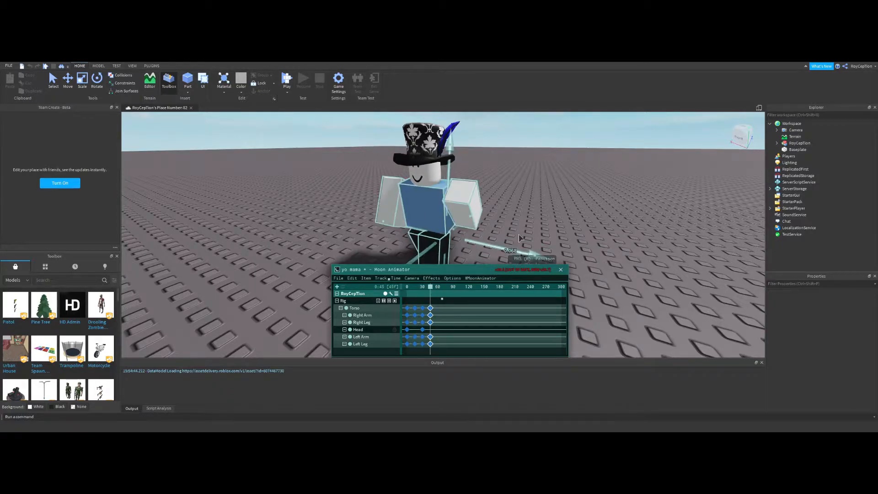
click(550, 219)
right_drag(550, 219, 439, 227)
- Re-angle the Left Leg and Right Leg at the frame-45 keyframes
click(411, 233)
key(r)
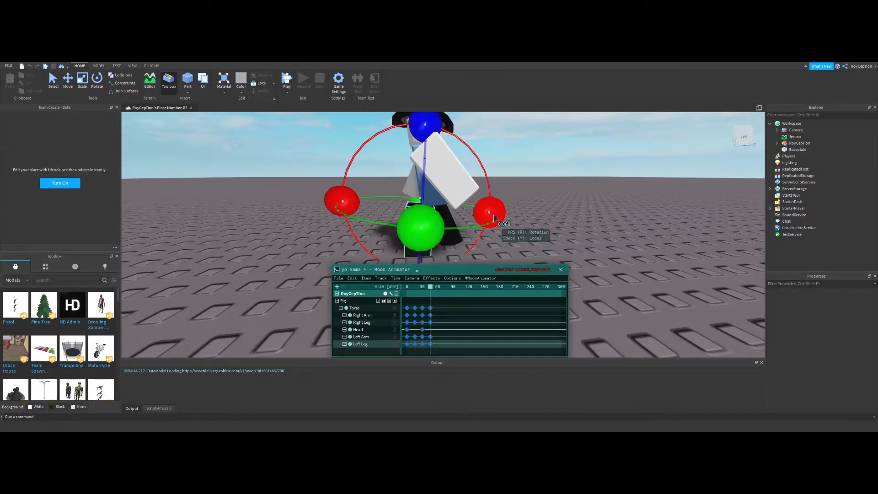
drag(490, 208, 491, 200)
key(r)
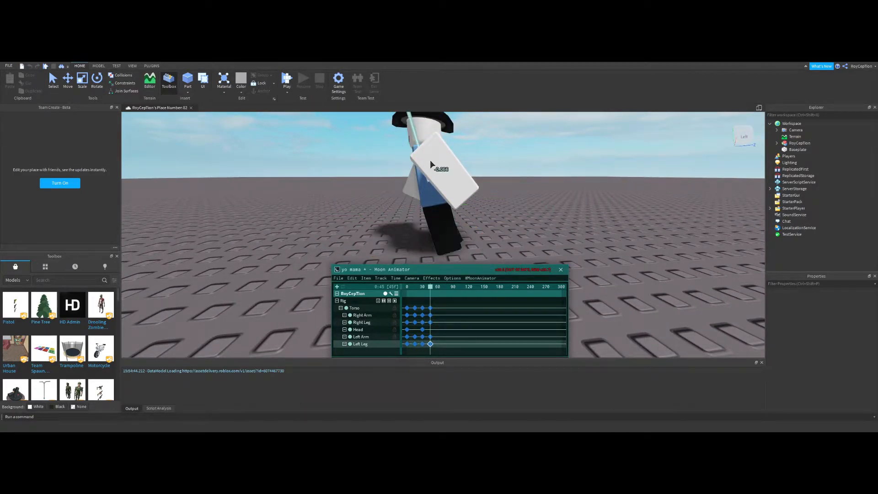
key(r)
key(r)
click(578, 198)
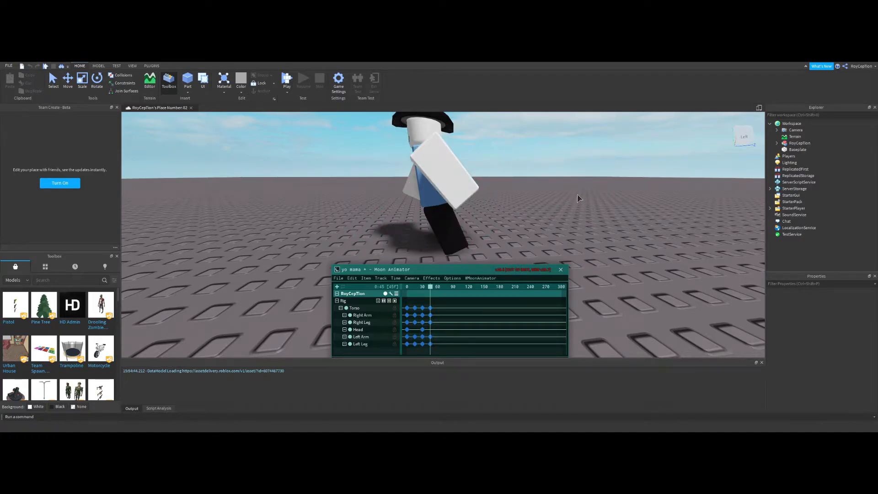
right_drag(578, 198, 578, 194)
click(367, 220)
key(r)
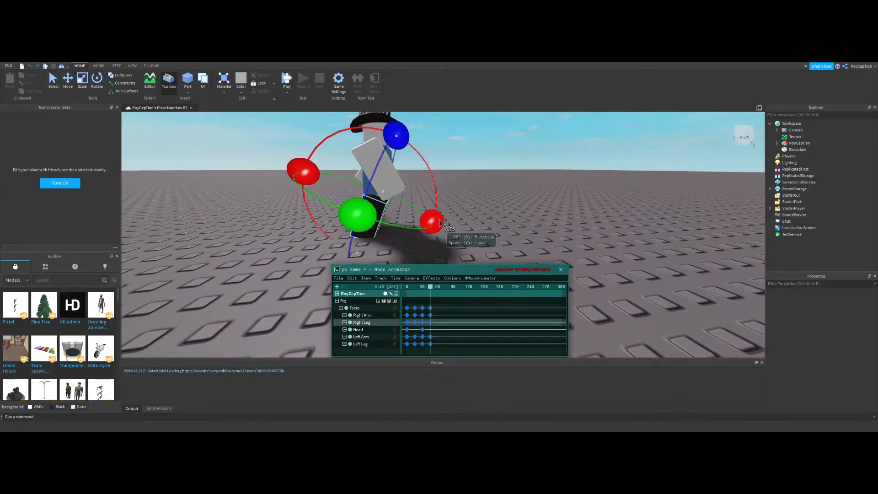
drag(440, 223, 434, 212)
click(542, 229)
right_drag(541, 228, 541, 229)
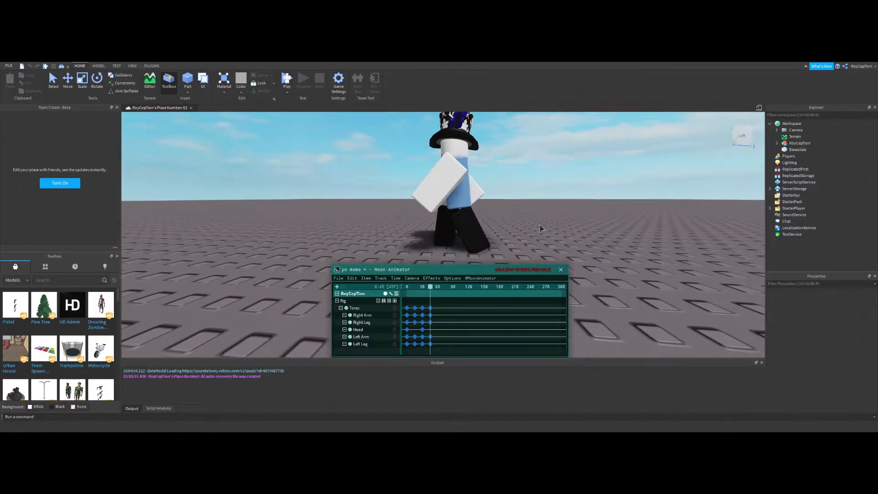
scroll(445, 313, down, 3)
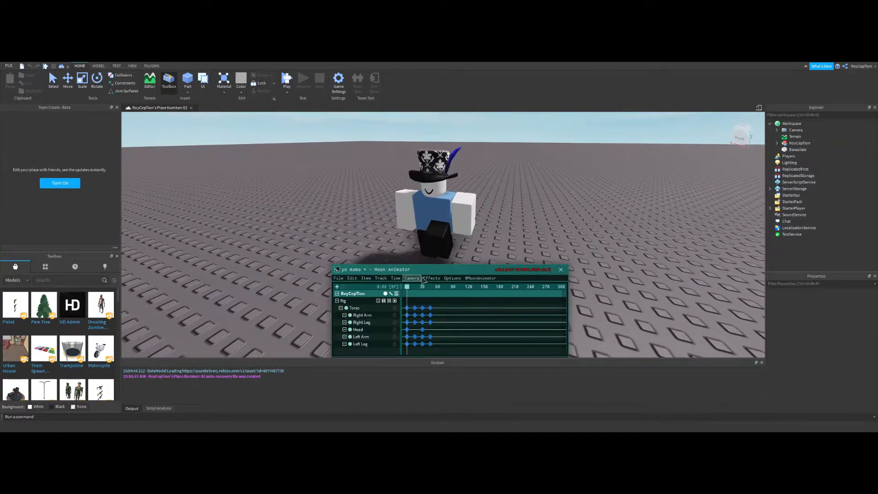
- Confirm looping in the animation settings and paste the frame-0 pose at frame 60
click(463, 286)
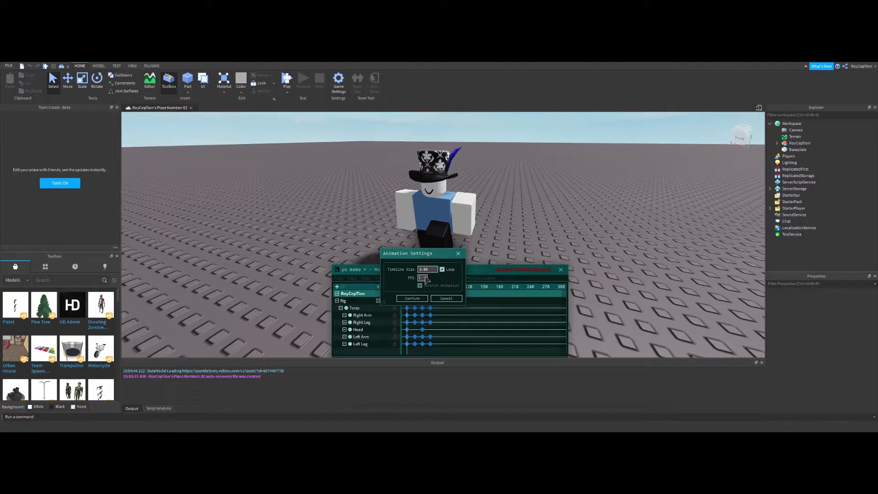
click(414, 299)
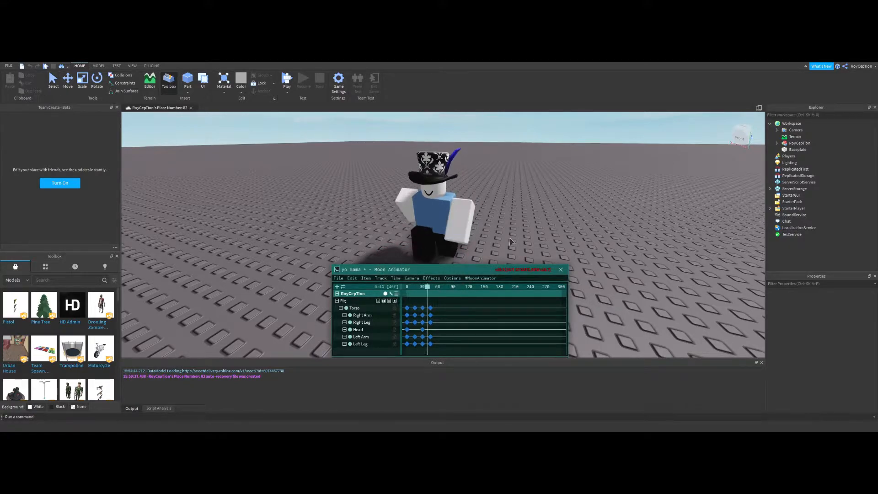
scroll(509, 241, up, 3)
scroll(510, 241, down, 3)
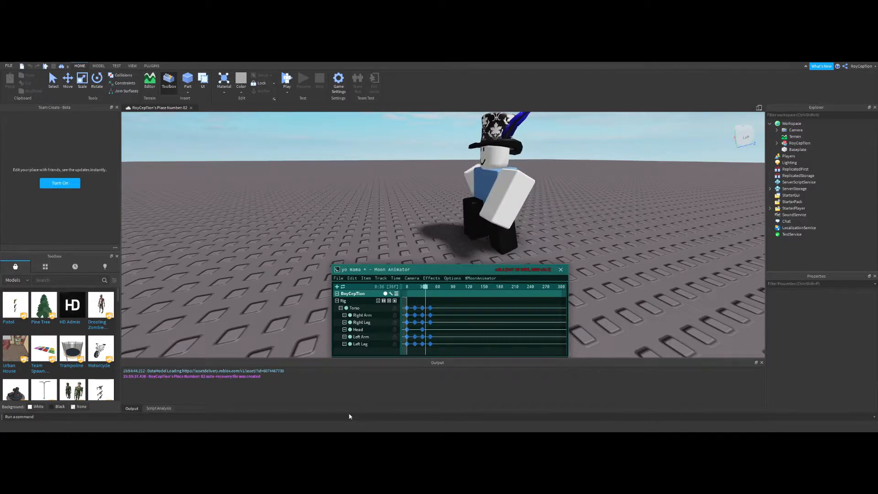
click(429, 300)
click(438, 289)
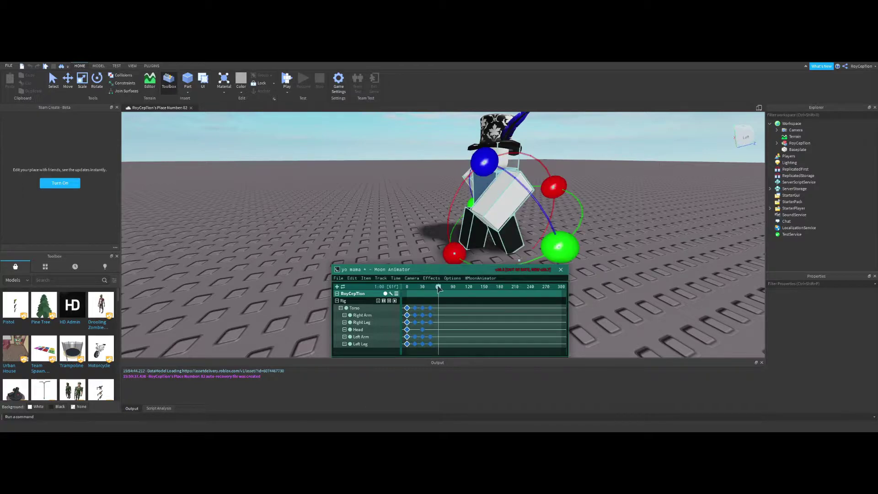
key(space)
click(606, 241)
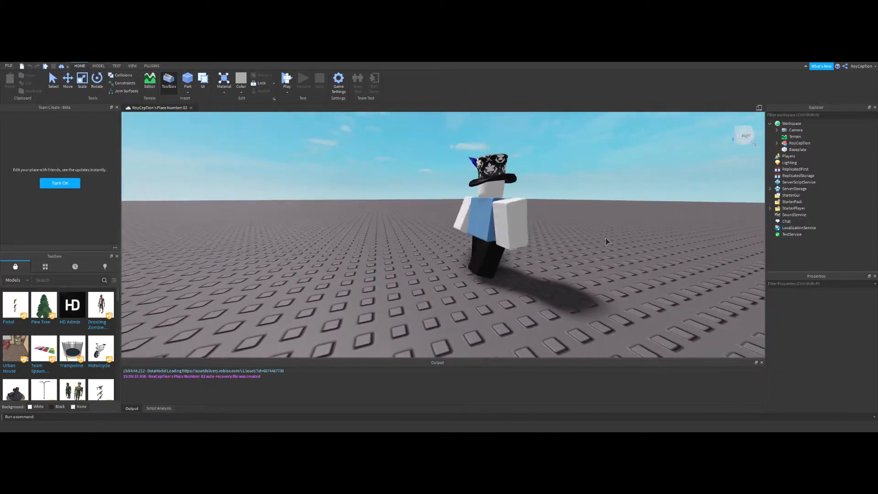
right_drag(606, 241, 579, 255)
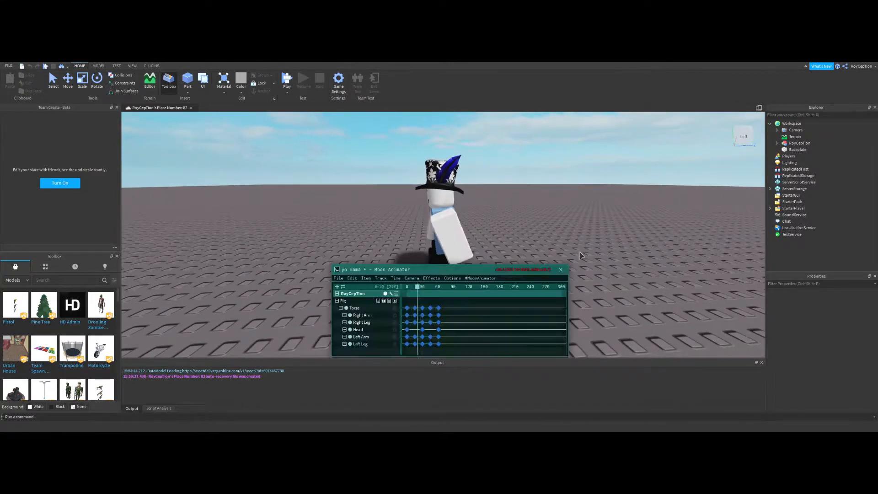
right_drag(564, 246, 564, 246)
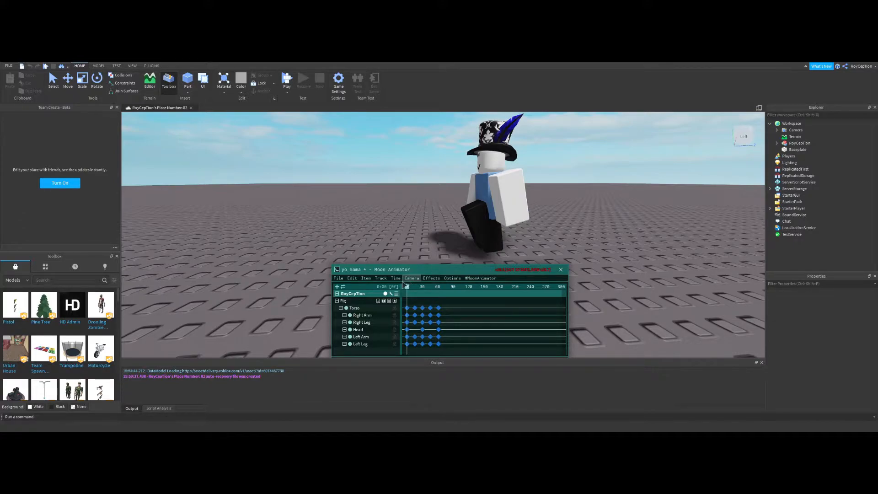
drag(406, 285, 443, 303)
key(space)
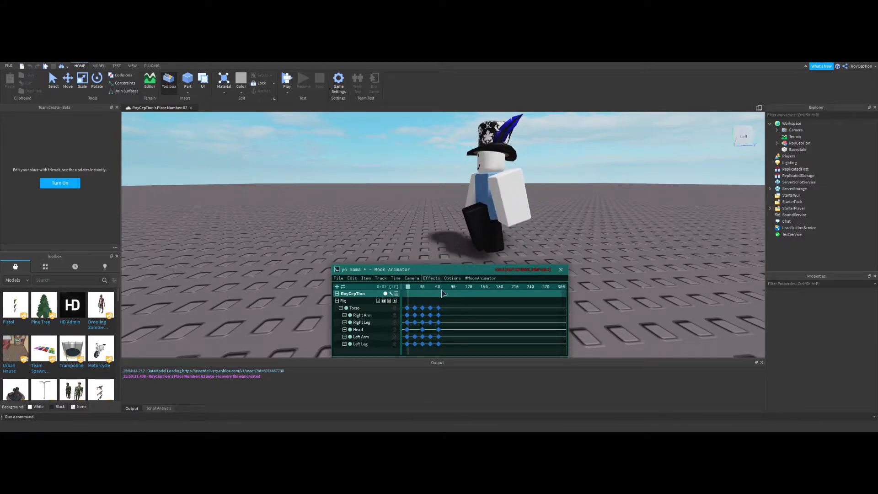
mouse_move(406, 288)
mouse_down()
mouse_move(445, 295)
mouse_move(403, 294)
mouse_up()
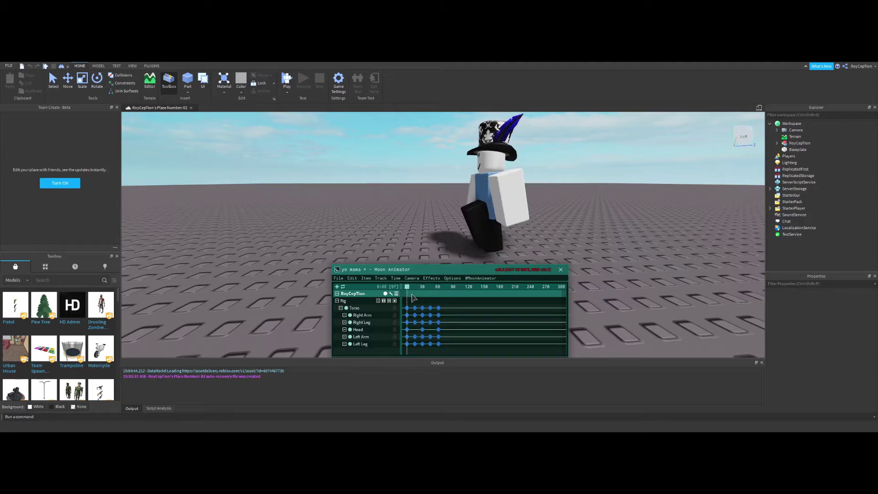
- Give all frame-0 keyframes a Cubic InOut easing and return the playhead to frame 0
key(ctrl+a)
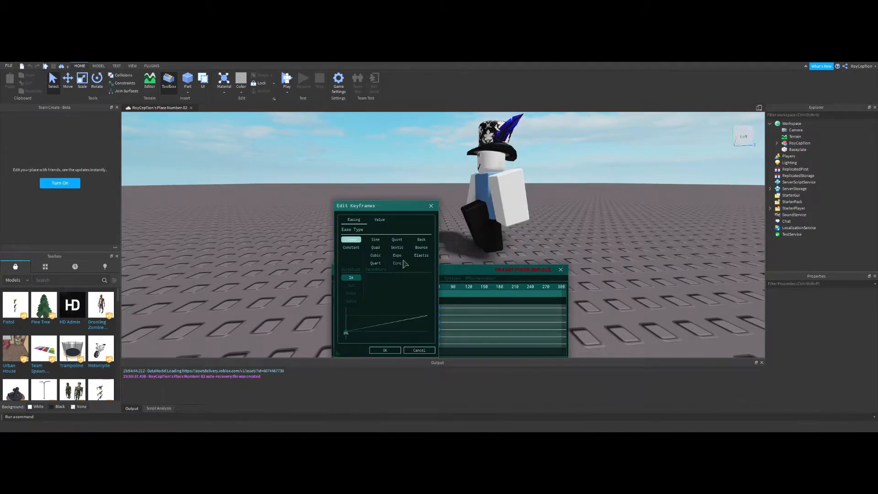
click(376, 255)
click(351, 293)
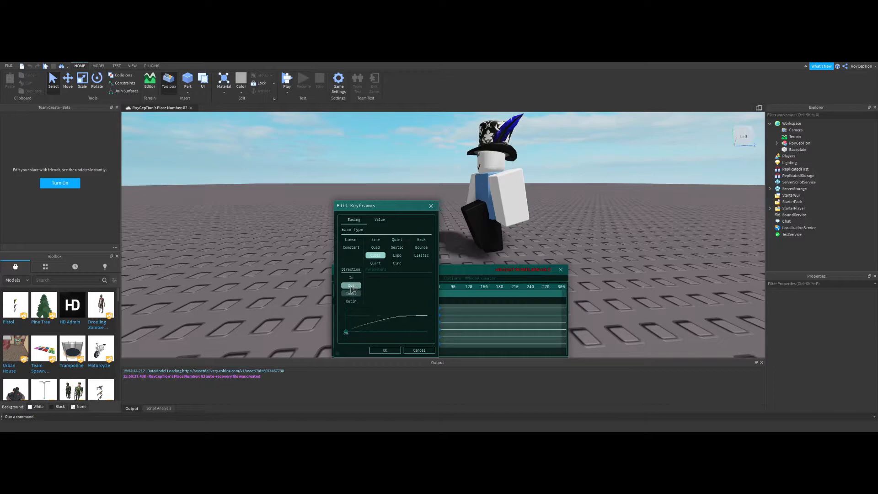
click(358, 294)
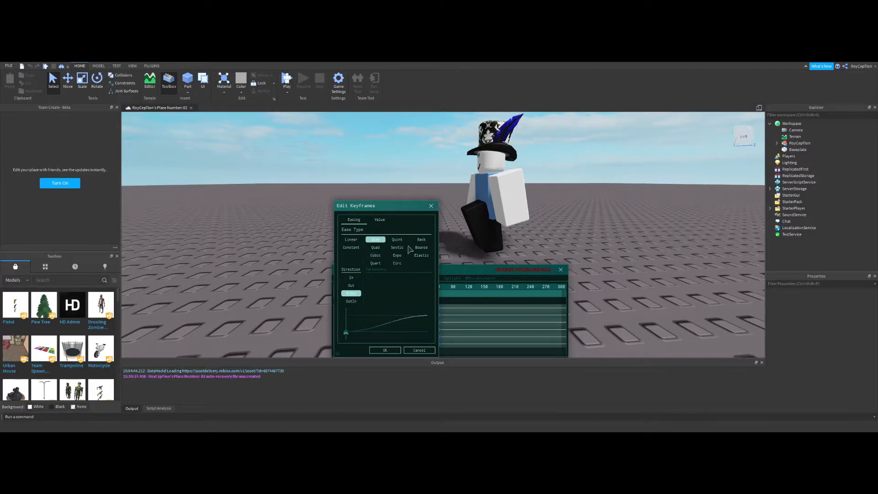
click(394, 350)
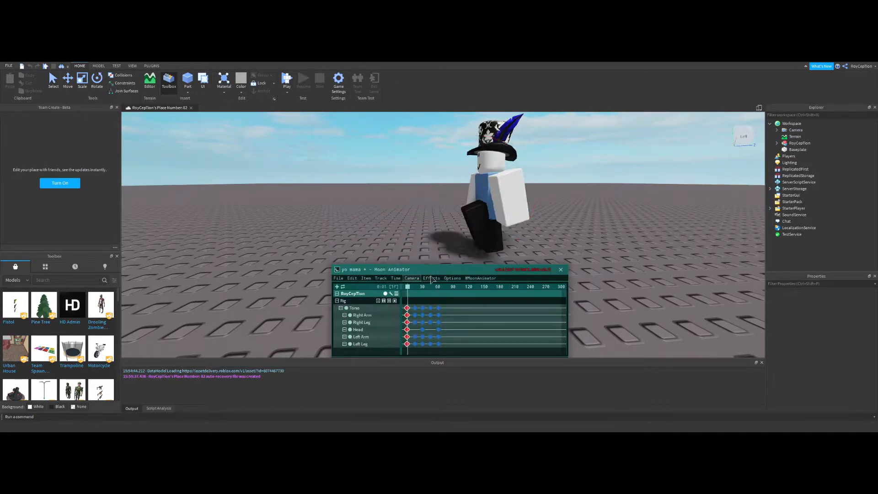
mouse_move(425, 286)
mouse_down()
mouse_move(406, 292)
mouse_move(417, 294)
mouse_up()
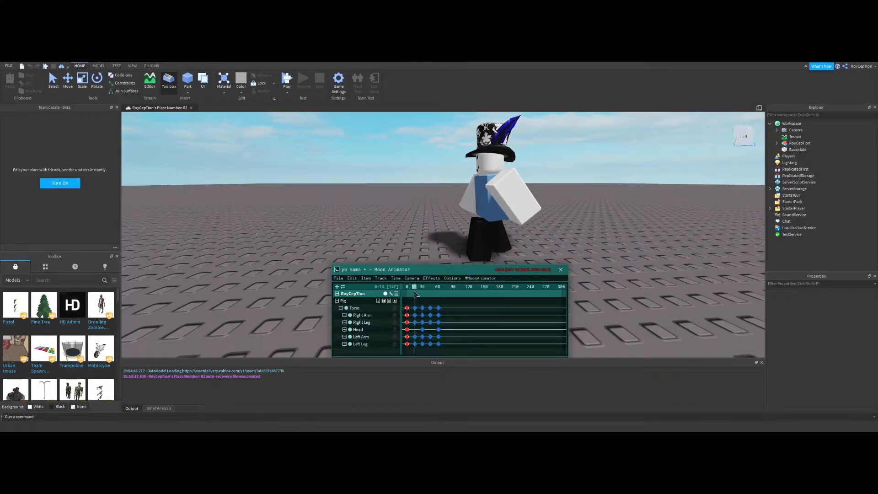
- Shift the Left Leg slightly along one axis at about frame 15, then scrub to check the pose
drag(416, 294, 407, 295)
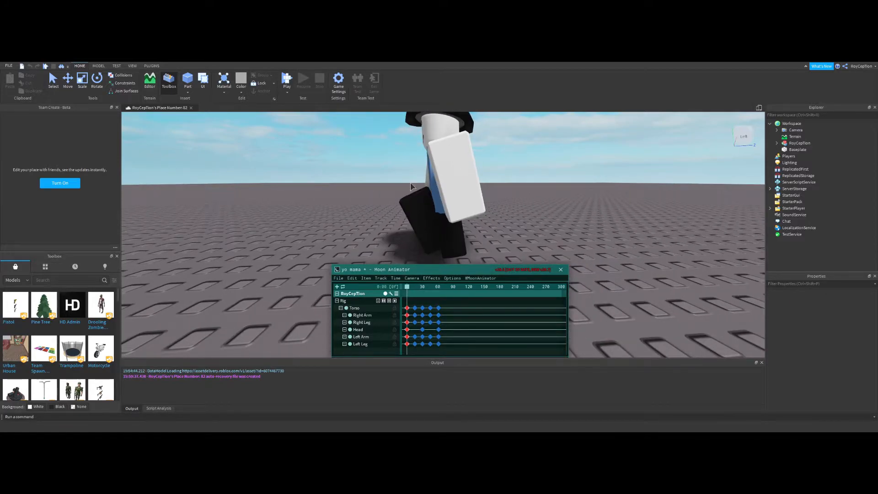
drag(406, 286, 417, 292)
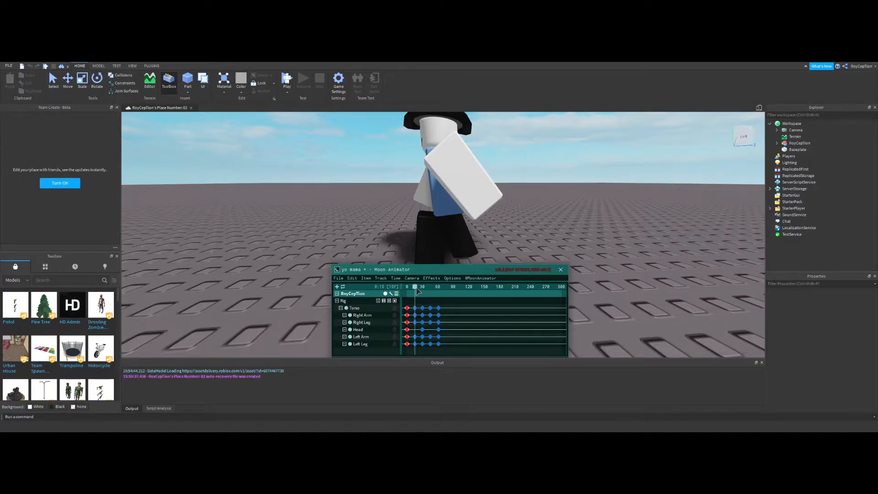
click(439, 237)
drag(504, 237, 504, 241)
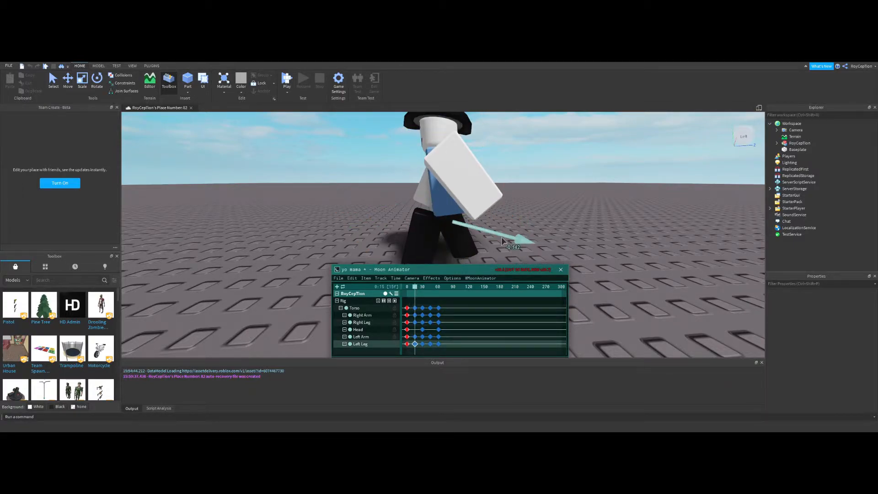
click(501, 244)
scroll(499, 245, down, 3)
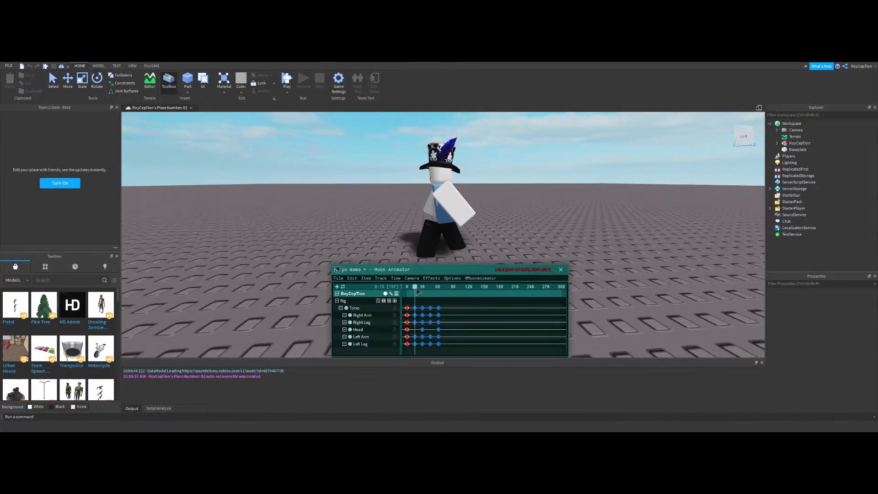
drag(418, 289, 433, 293)
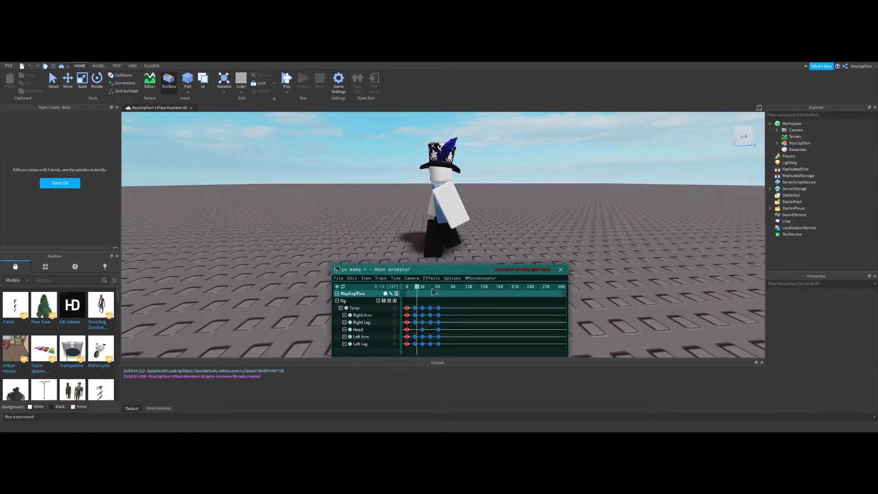
- Change the first keyframe column's ease type to ease-in-out and scrub to about frame 31
double_click(406, 309)
click(380, 255)
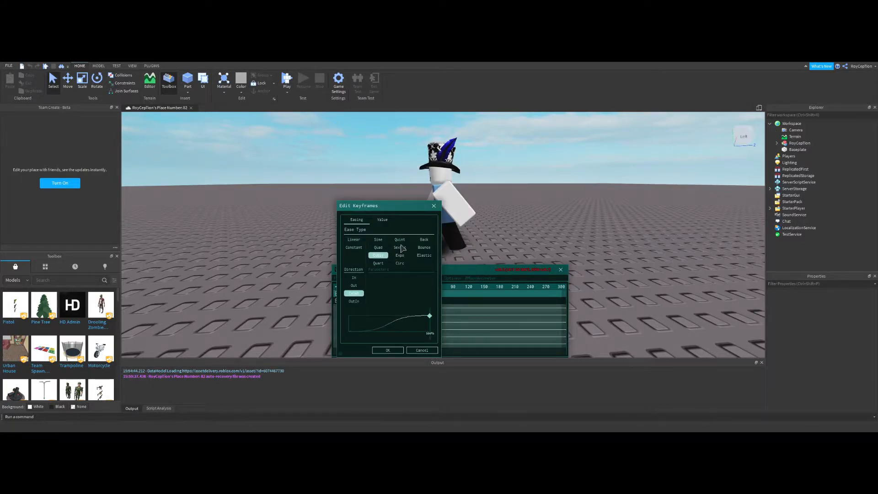
click(378, 242)
click(388, 351)
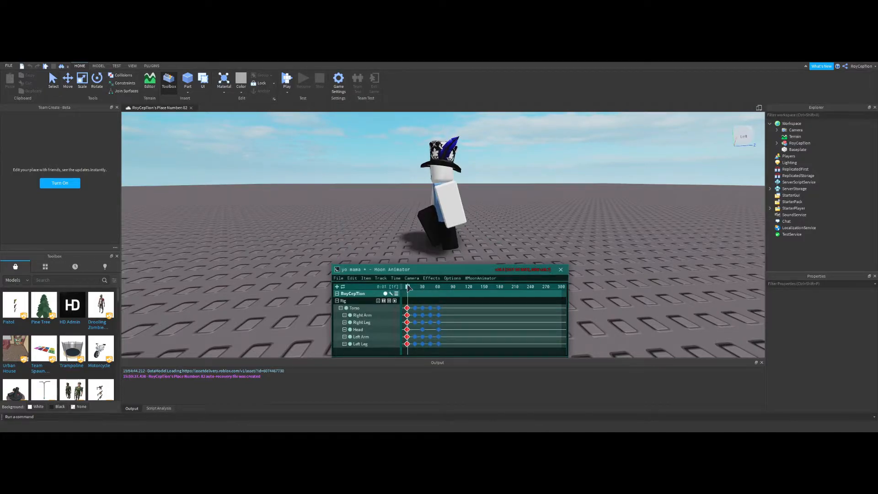
drag(408, 287, 424, 295)
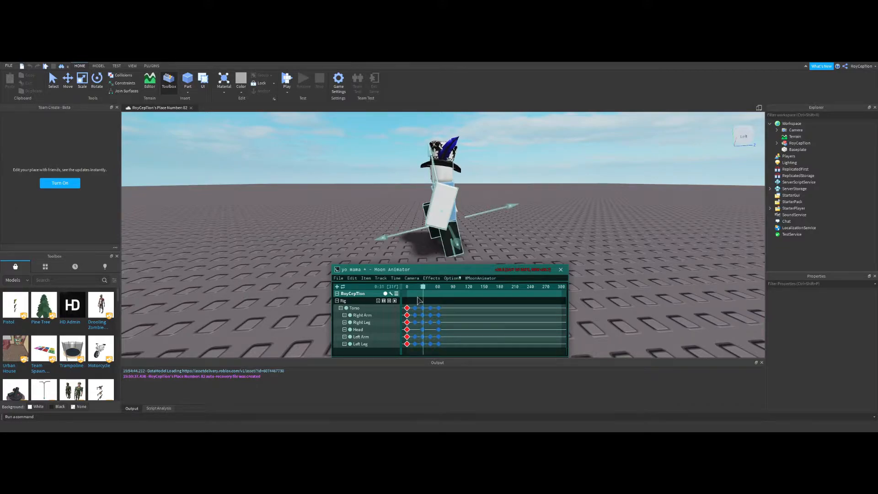
drag(423, 296, 416, 296)
- Give the next keyframe column Cubic InOut easing and preview the walk from the front
click(421, 309)
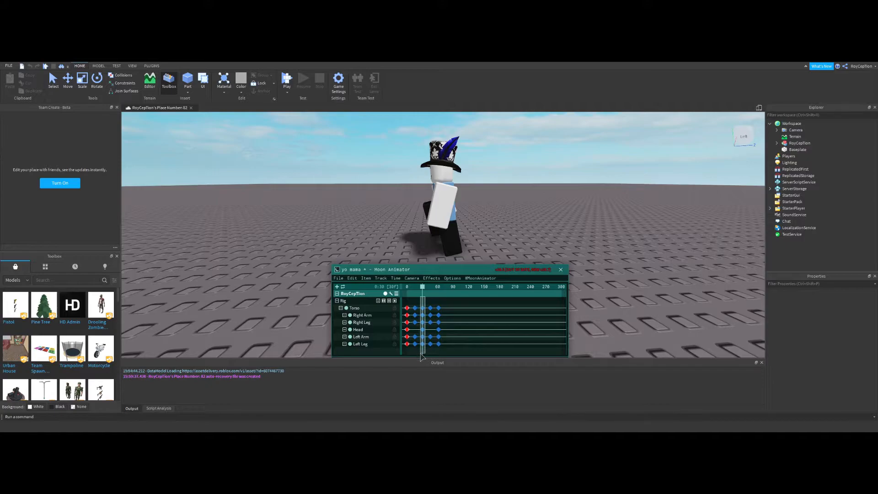
double_click(415, 323)
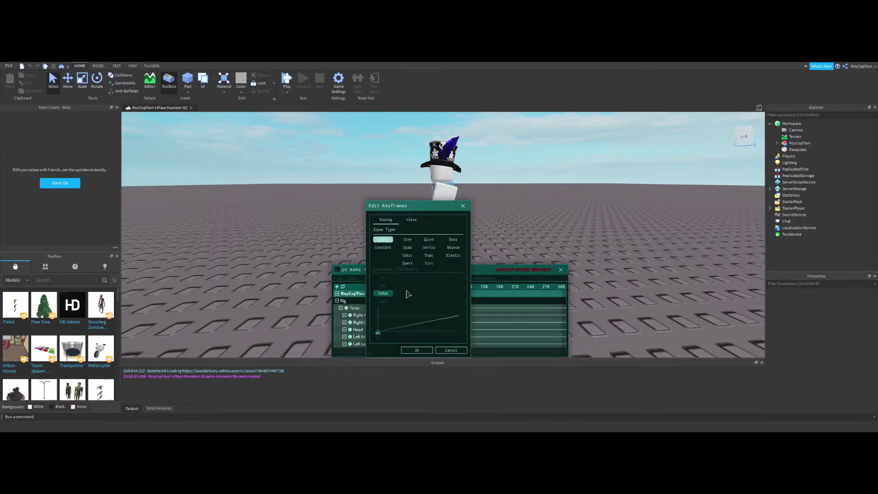
click(409, 254)
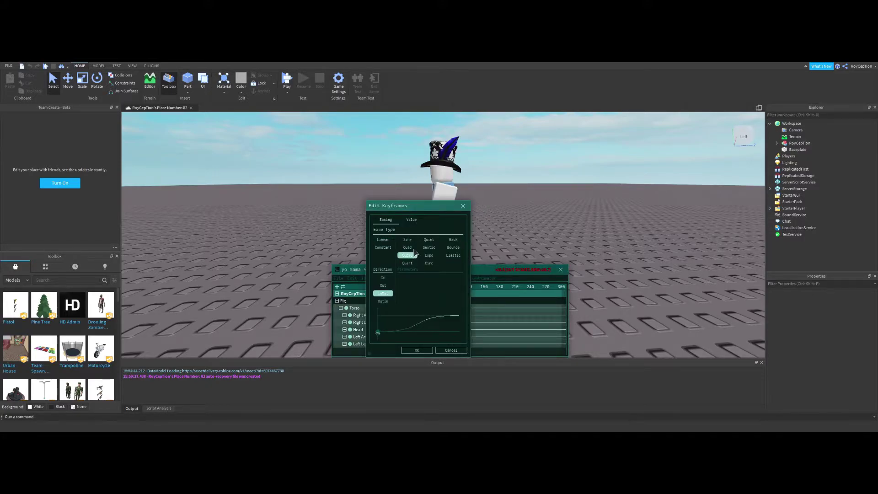
click(417, 350)
mouse_move(425, 289)
mouse_down()
mouse_move(440, 300)
mouse_move(433, 292)
mouse_up()
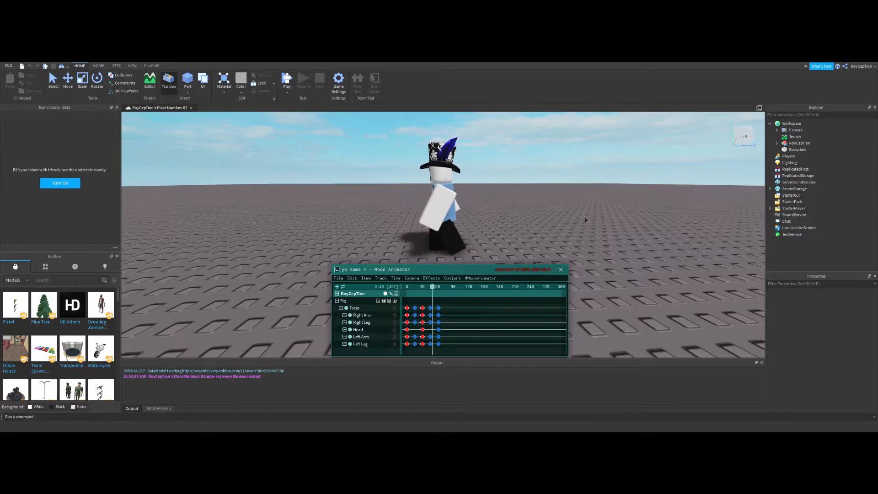
right_drag(584, 220, 582, 219)
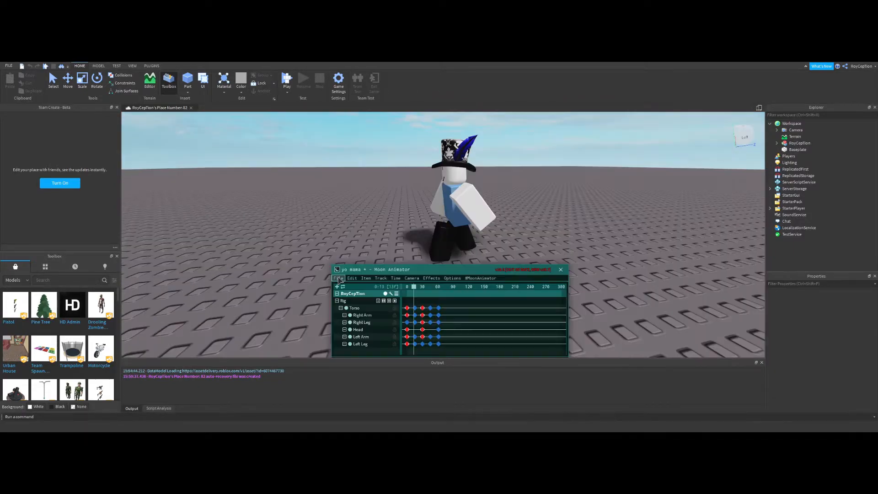
- Save the walk animation, close the animator and relaunch Moon Animator from Plugins
click(339, 278)
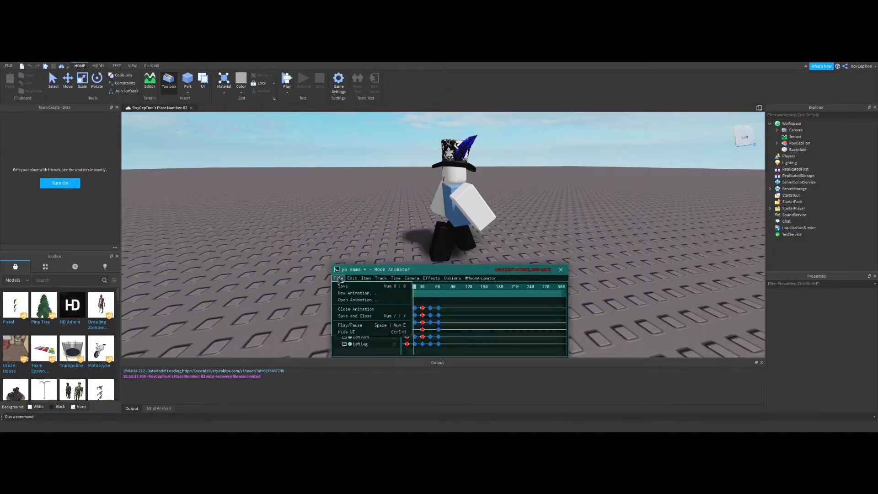
click(363, 317)
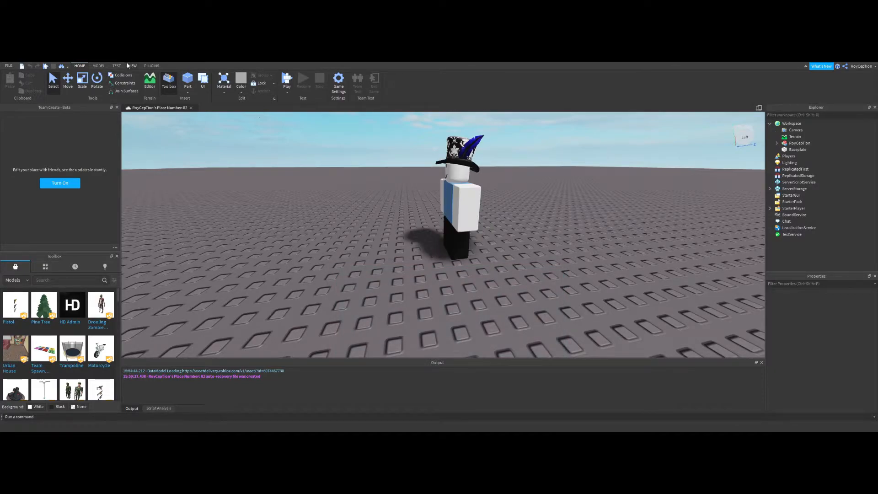
click(152, 65)
click(182, 82)
- Create a new animation named Idle via File > New Animation
click(338, 271)
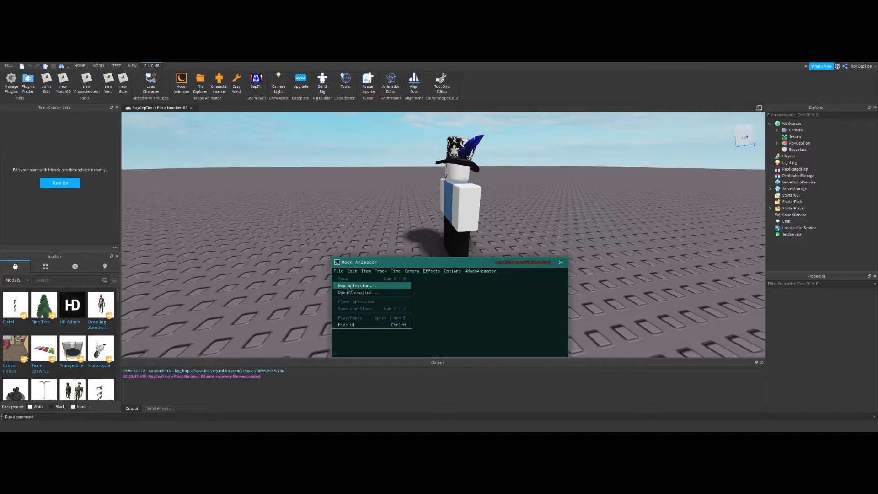
click(350, 287)
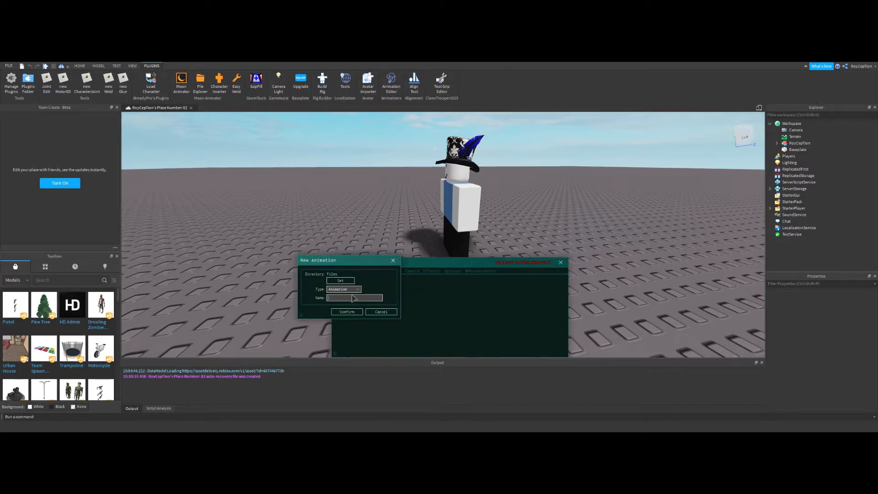
text(Idle)
click(351, 313)
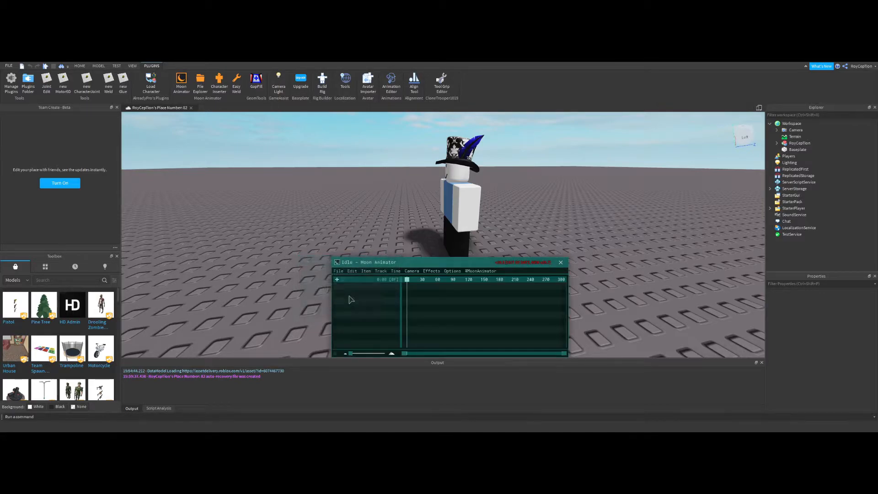
- Add the character's rig to the Idle timeline as the item to animate
click(337, 280)
click(80, 65)
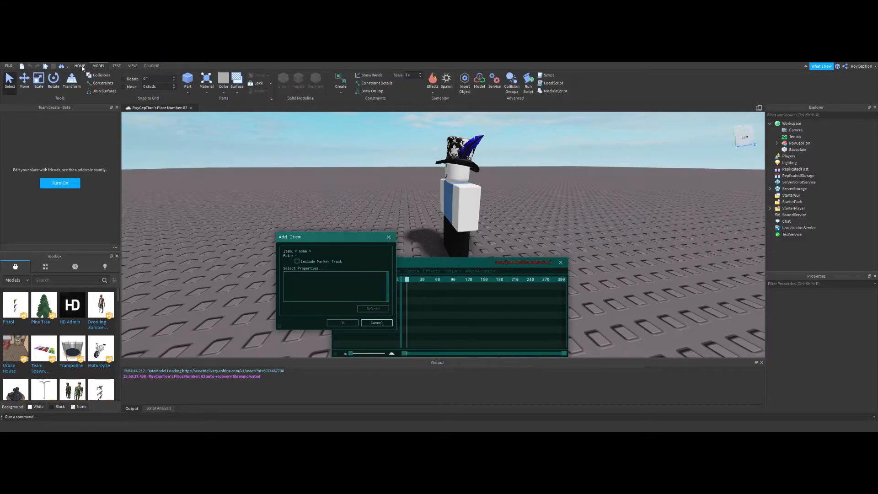
click(459, 206)
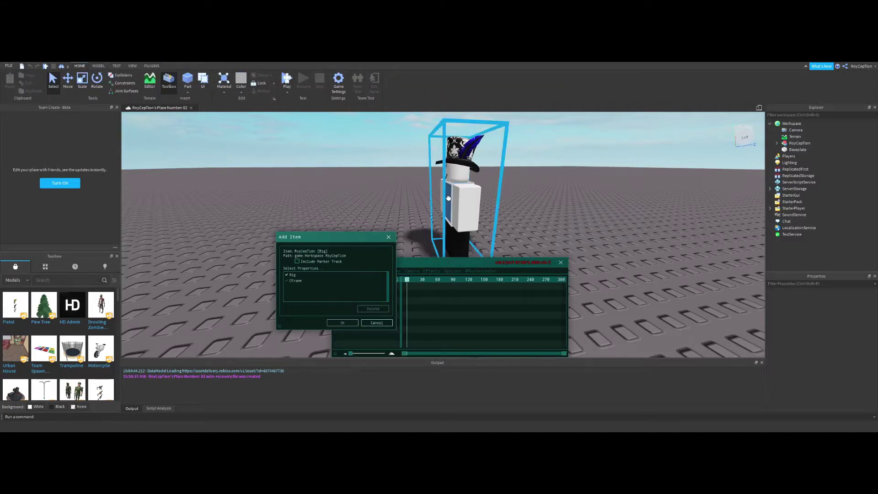
click(344, 323)
- With the rotate gizmo, tilt the Torso a few degrees and turn the Head slightly at frame 0
right_drag(599, 174, 442, 246)
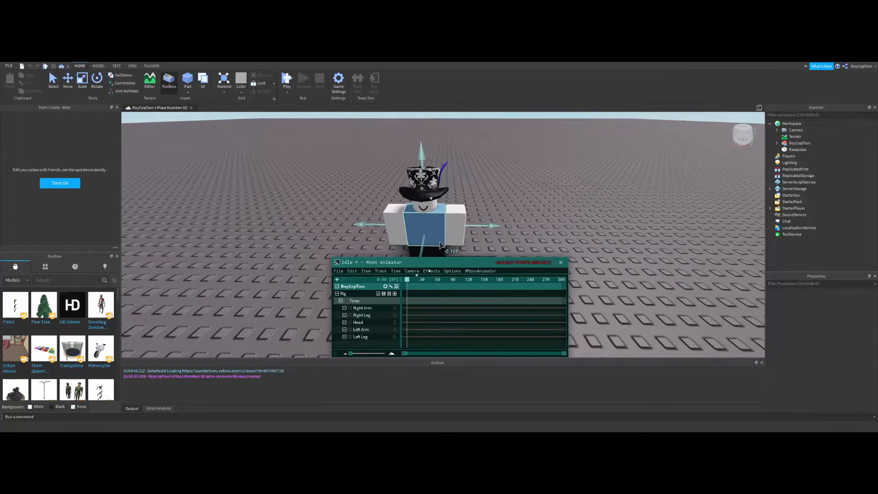
key(r)
scroll(440, 245, up, 3)
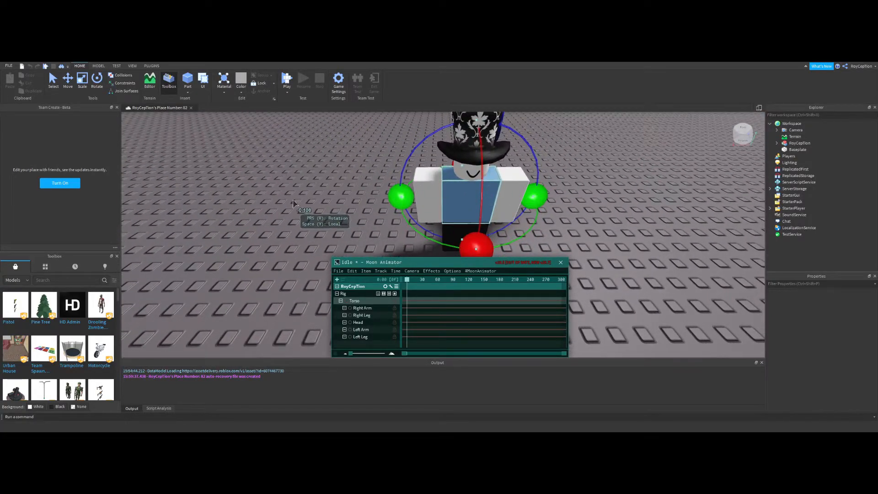
right_drag(294, 204, 385, 206)
drag(497, 209, 494, 200)
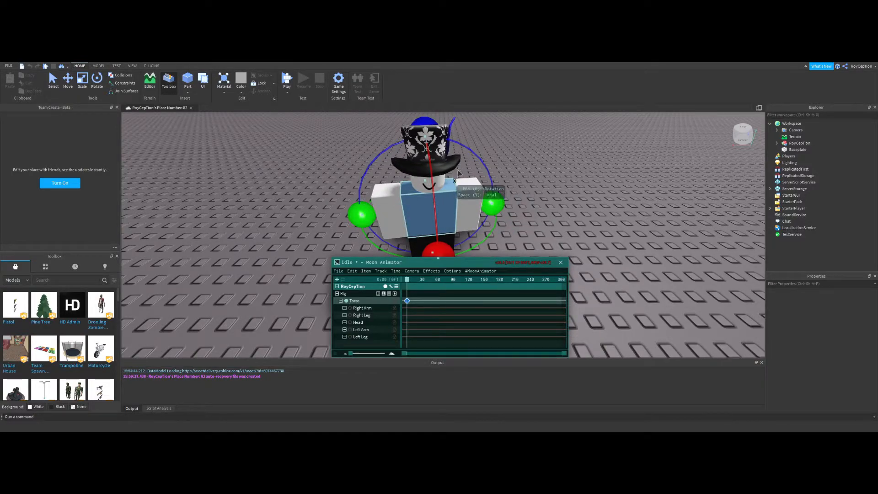
click(539, 202)
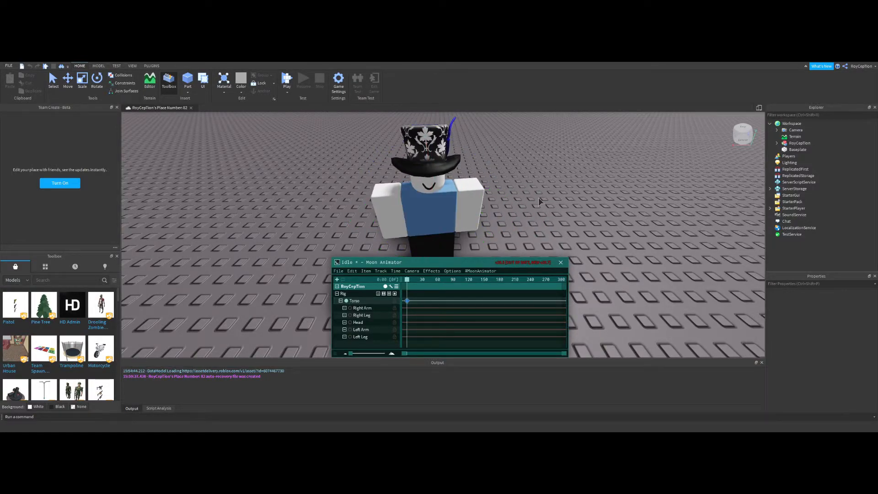
scroll(495, 195, down, 3)
click(422, 189)
drag(472, 200, 484, 191)
scroll(475, 201, up, 3)
- Key the Right Leg and Left Leg at frame 0 by selecting each in turn
click(418, 212)
scroll(480, 195, down, 3)
click(476, 210)
click(450, 223)
click(483, 191)
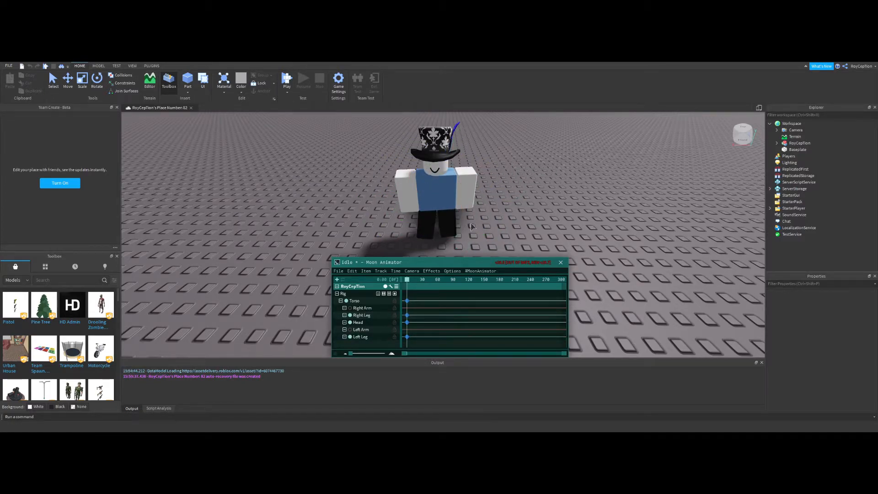
click(453, 227)
click(535, 194)
click(432, 221)
scroll(432, 205, up, 5)
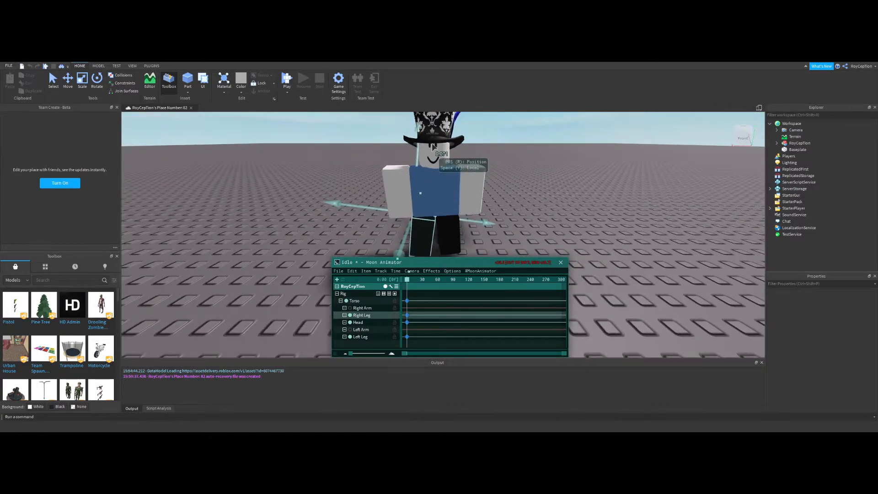
click(478, 143)
- Rotate the Left Leg into its starting angle, viewing the character from the side
click(421, 236)
key(ctrl+4)
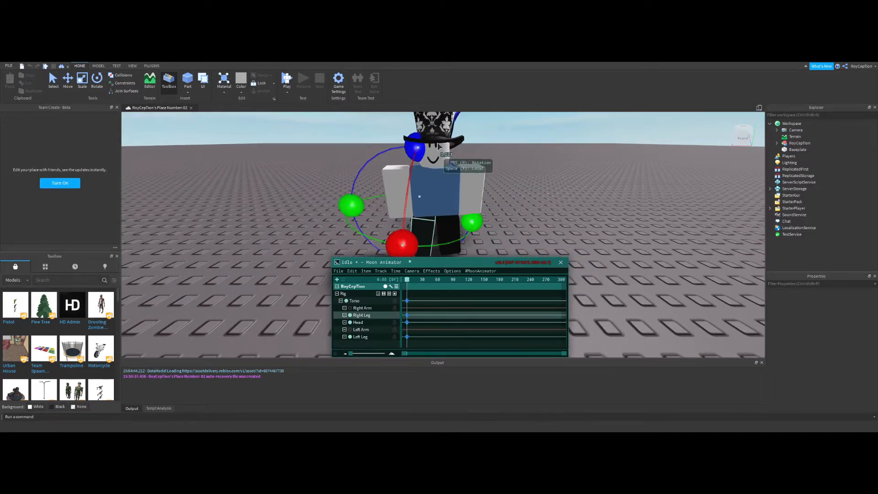
scroll(563, 153, up, 3)
scroll(562, 150, down, 5)
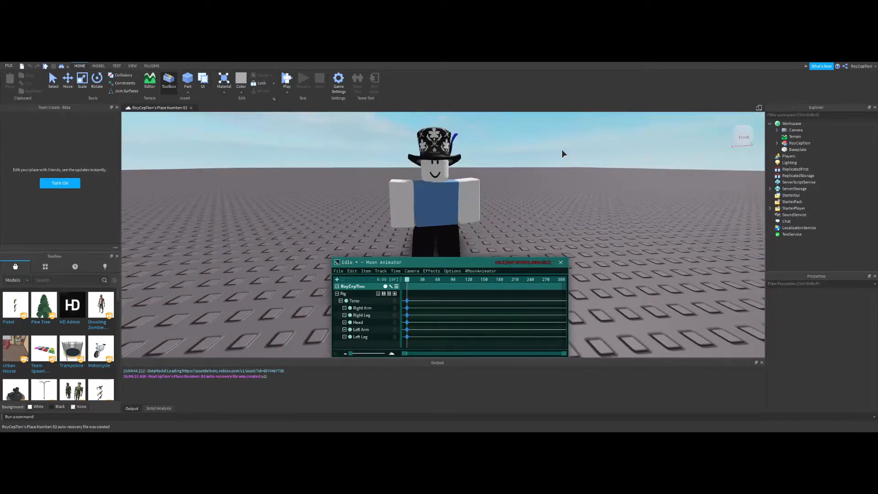
mouse_move(561, 149)
right_down()
mouse_move(531, 150)
mouse_move(471, 190)
right_up()
scroll(485, 174, up, 2)
scroll(485, 175, down, 2)
scroll(490, 179, down, 2)
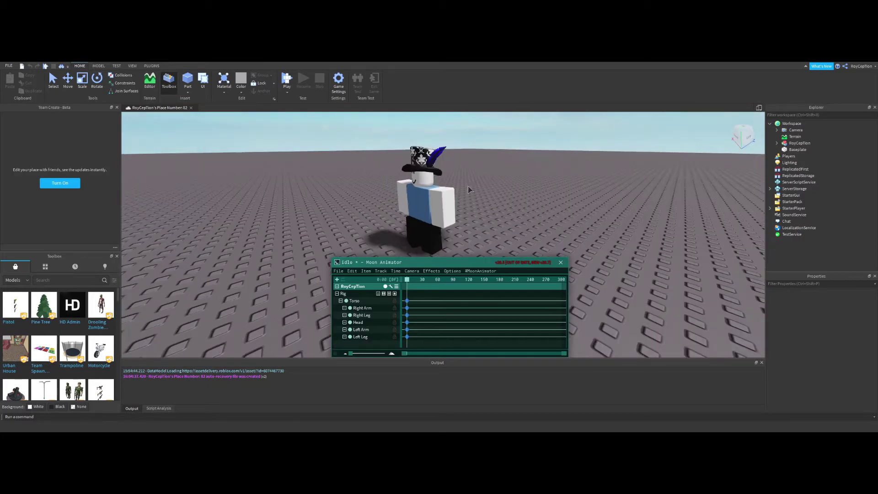
scroll(469, 190, up, 2)
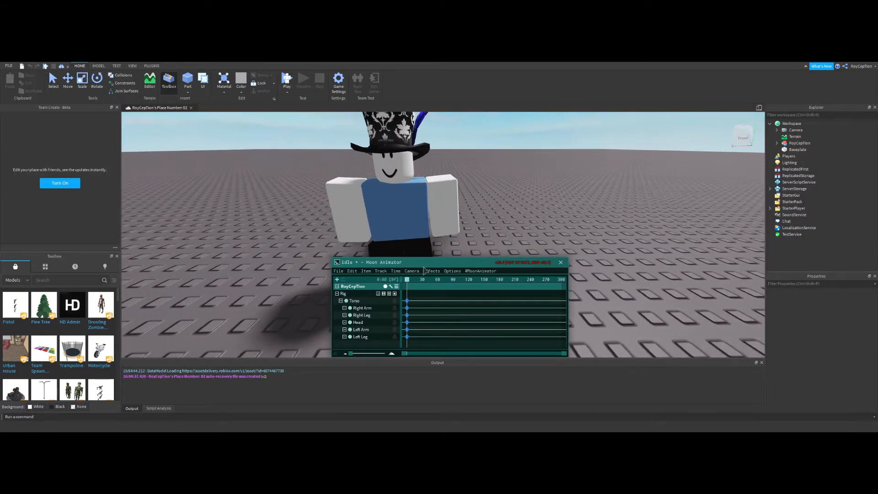
scroll(410, 280, down, 1)
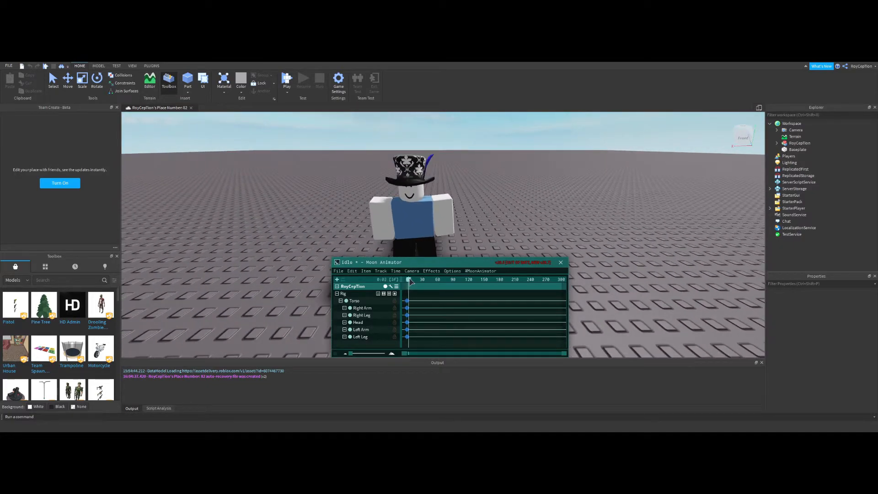
right_drag(519, 222, 518, 221)
scroll(518, 221, up, 3)
scroll(518, 221, down, 3)
scroll(518, 221, up, 3)
scroll(518, 221, down, 3)
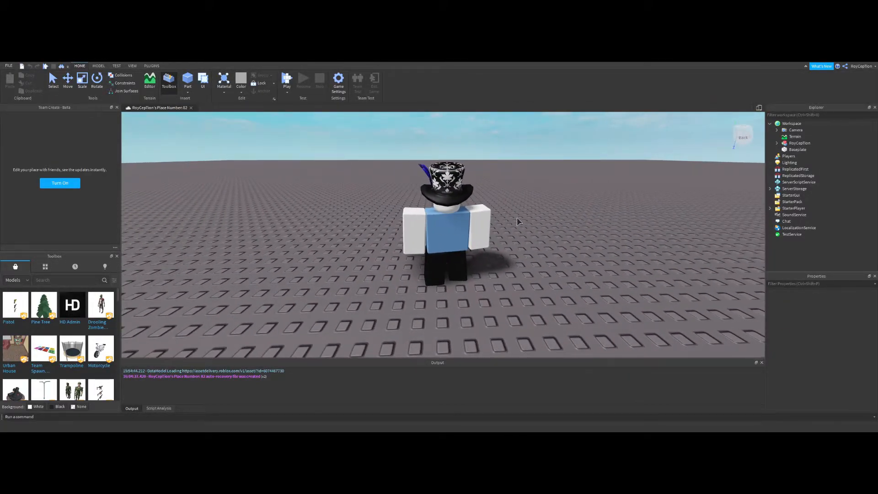
scroll(518, 222, up, 2)
scroll(518, 221, up, 3)
scroll(508, 192, up, 3)
click(501, 166)
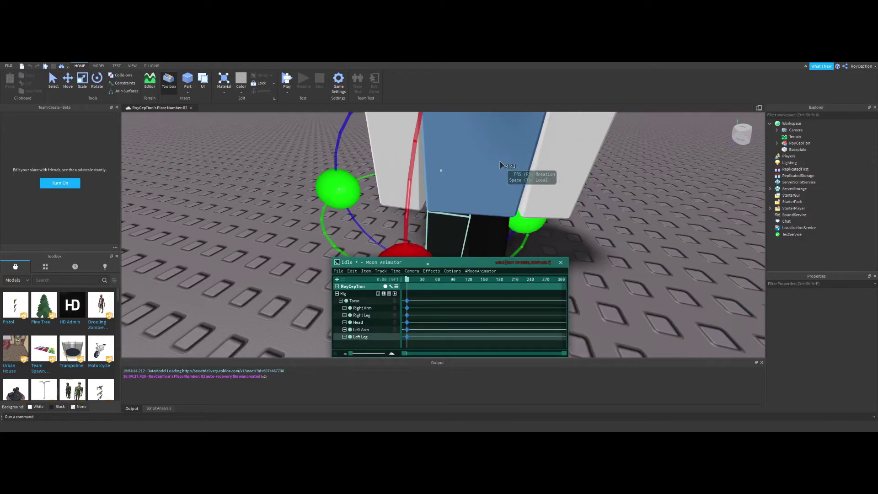
right_drag(501, 165, 515, 206)
click(517, 203)
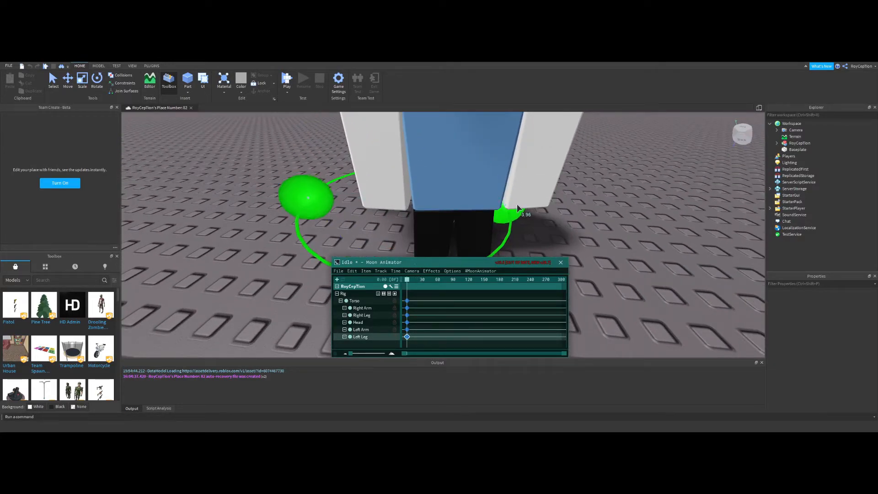
scroll(525, 206, down, 3)
click(528, 200)
scroll(528, 201, up, 3)
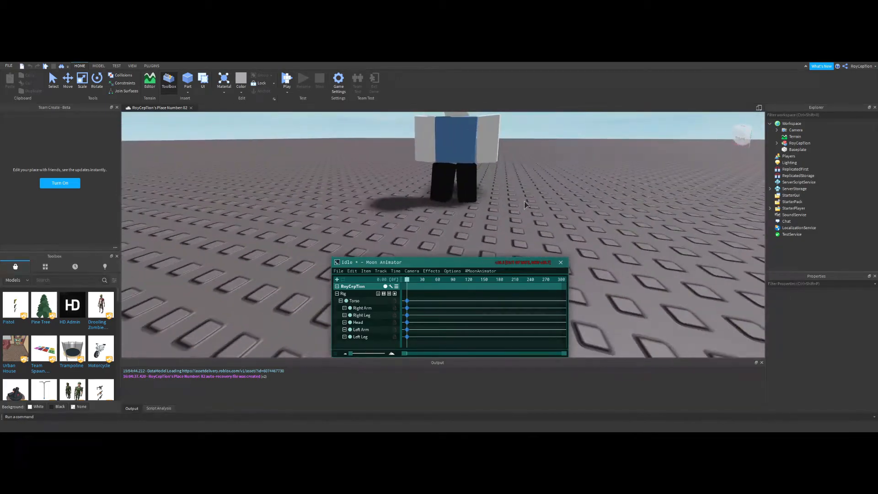
scroll(525, 204, down, 3)
scroll(525, 204, up, 3)
scroll(525, 204, down, 4)
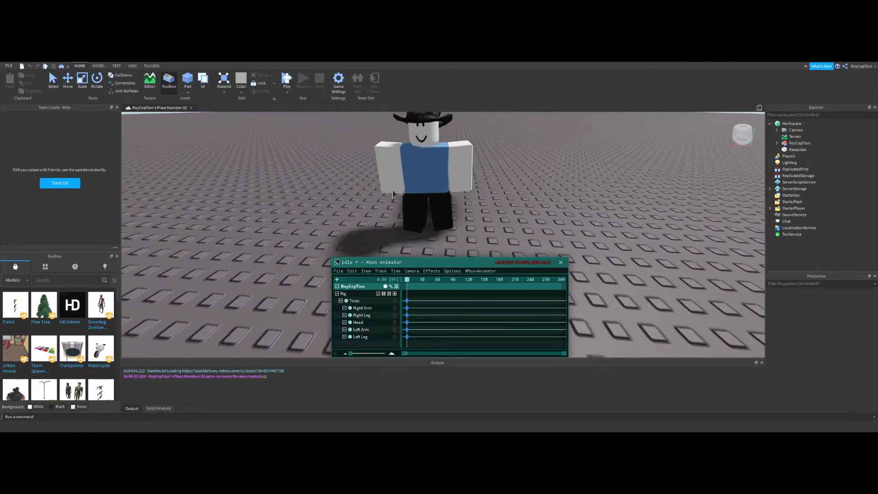
scroll(412, 230, up, 1)
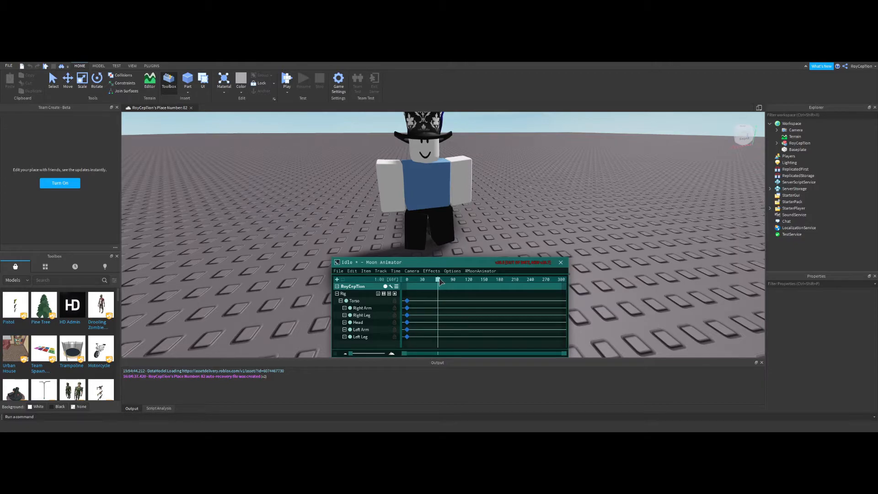
- Tilt the Torso to a new angle later in the timeline to create a second keyframe column
drag(413, 294, 402, 348)
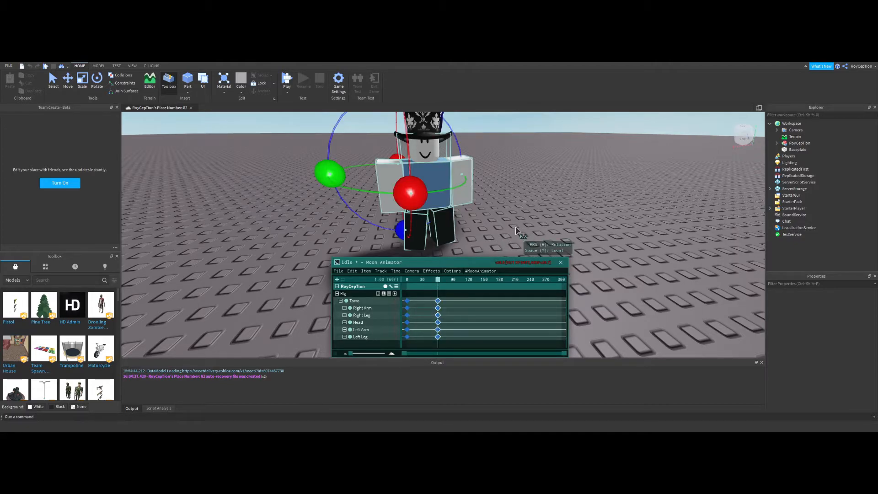
click(434, 282)
click(422, 203)
mouse_move(422, 203)
right_down()
mouse_move(404, 161)
mouse_move(583, 247)
right_up()
key(r)
key(r)
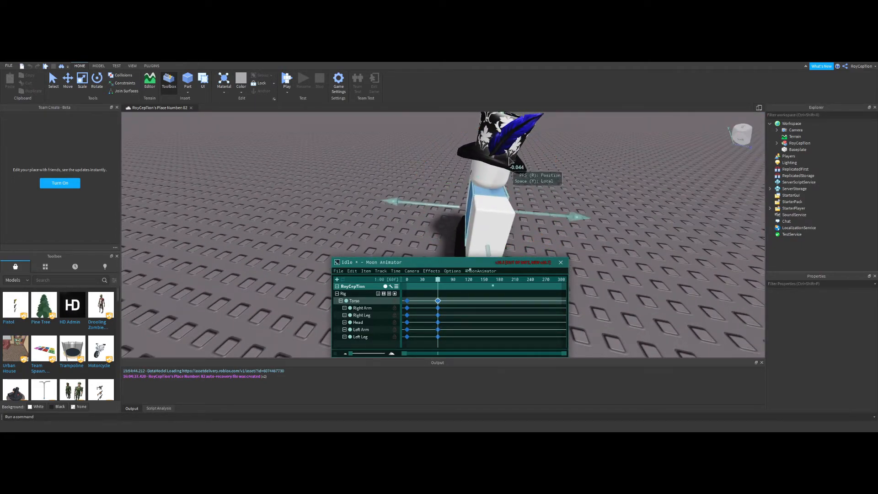
drag(564, 225, 563, 187)
click(487, 133)
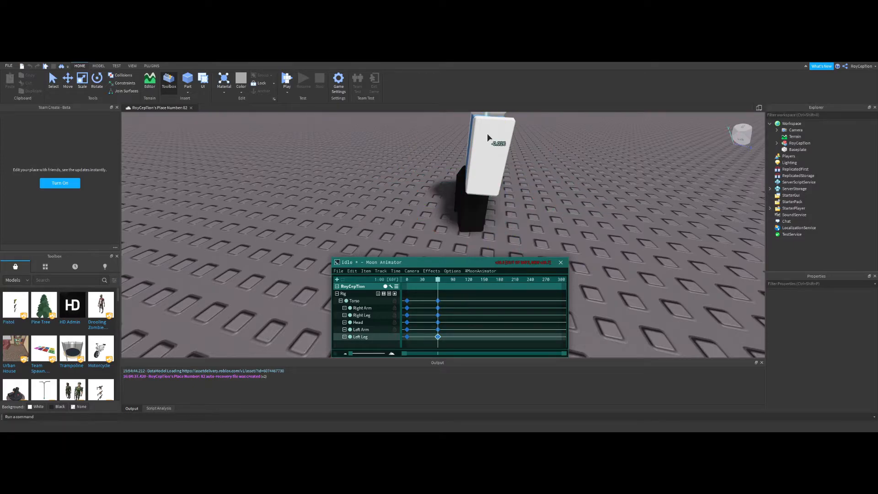
mouse_move(487, 133)
right_down()
mouse_move(478, 229)
mouse_move(594, 169)
mouse_move(483, 240)
right_up()
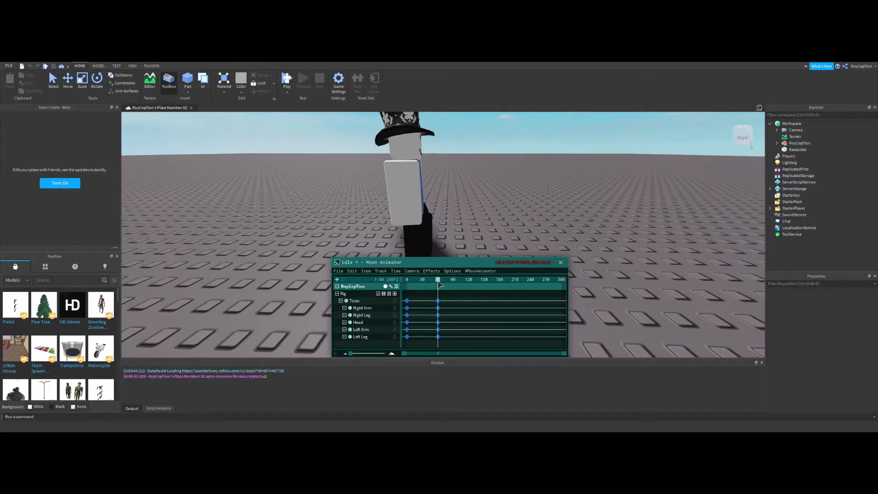
- Select the frame-0 keyframes and change their easing to Quad InOut
drag(440, 283, 407, 283)
right_drag(489, 235, 463, 235)
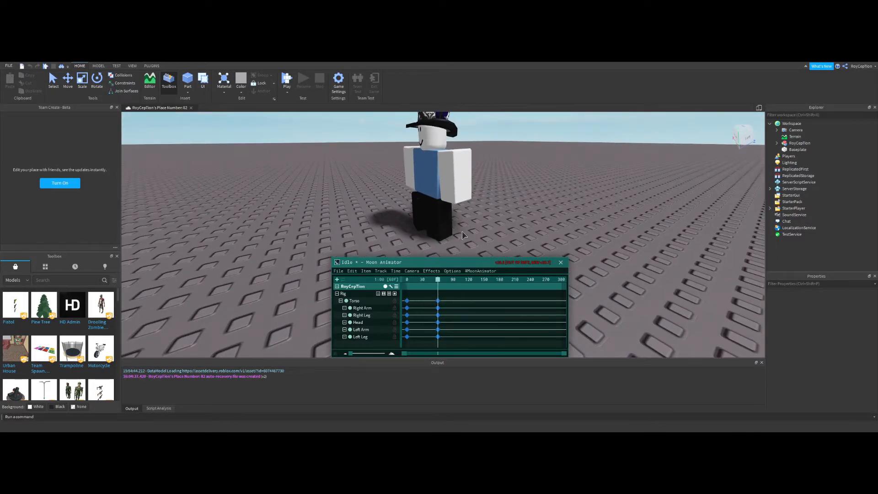
drag(430, 294, 401, 347)
right_click(407, 329)
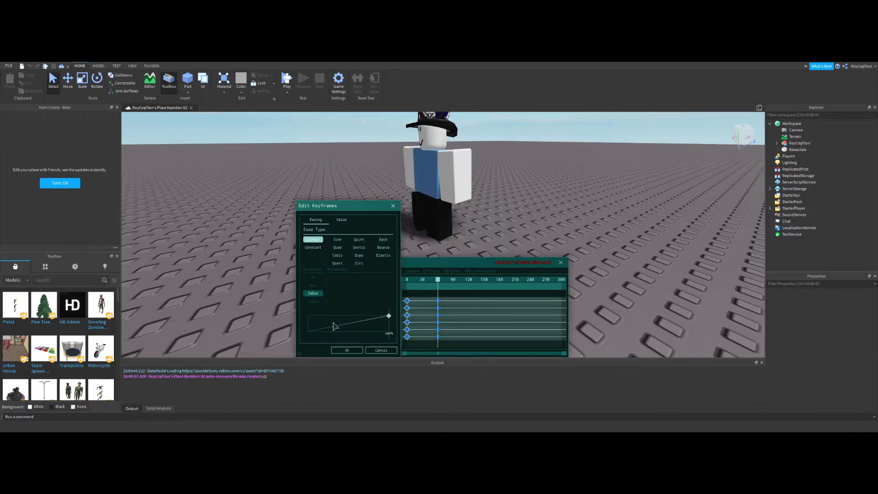
click(336, 250)
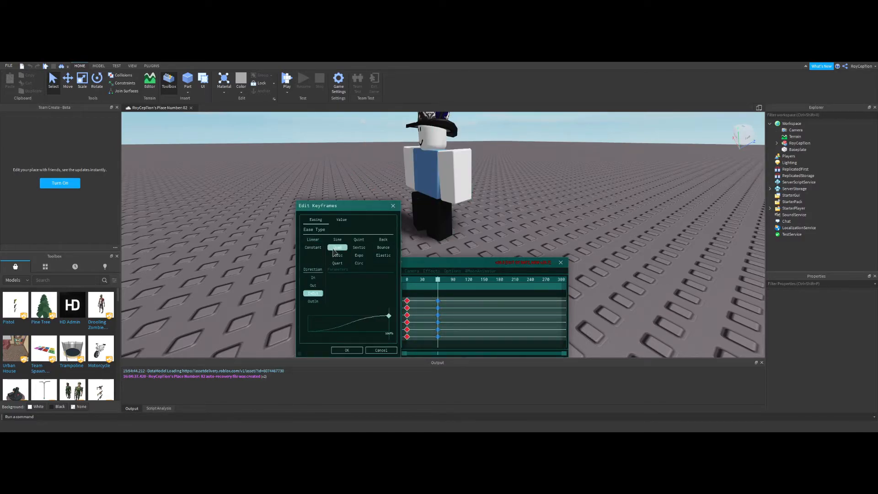
click(347, 351)
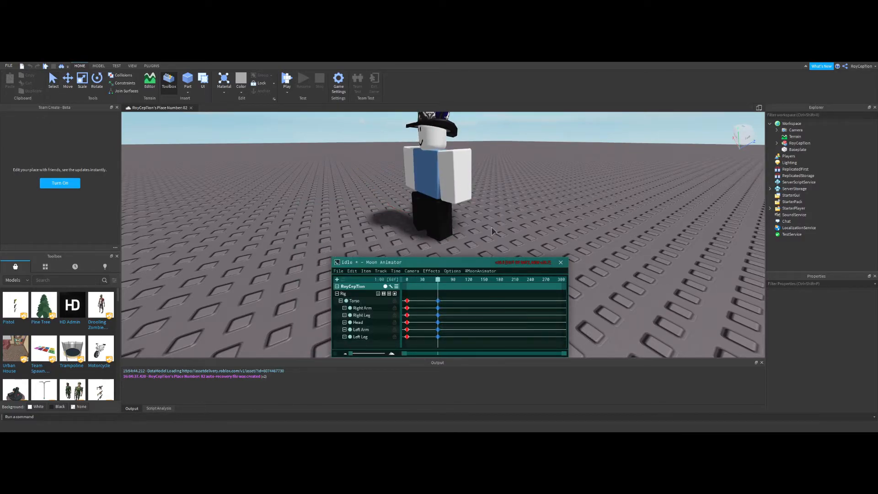
- Copy a keyframe column and paste the poses at frame 90, then play the idle to preview
drag(456, 295, 432, 347)
click(444, 280)
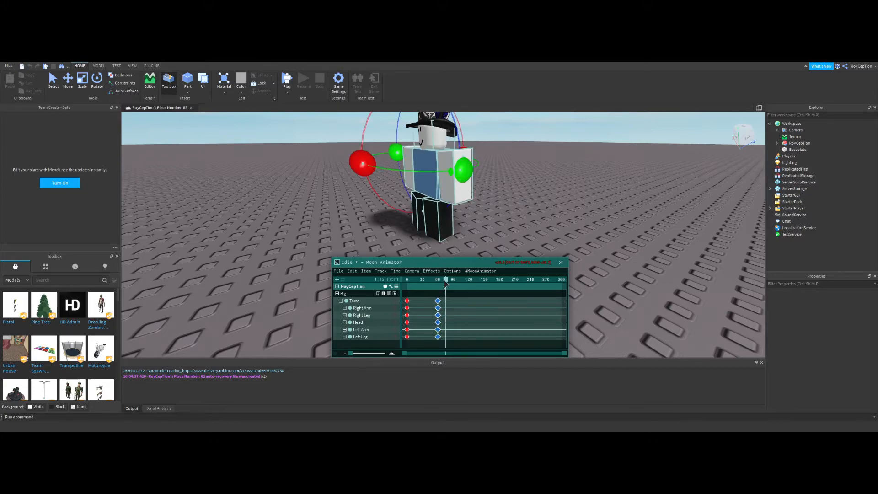
click(422, 289)
drag(423, 289, 431, 289)
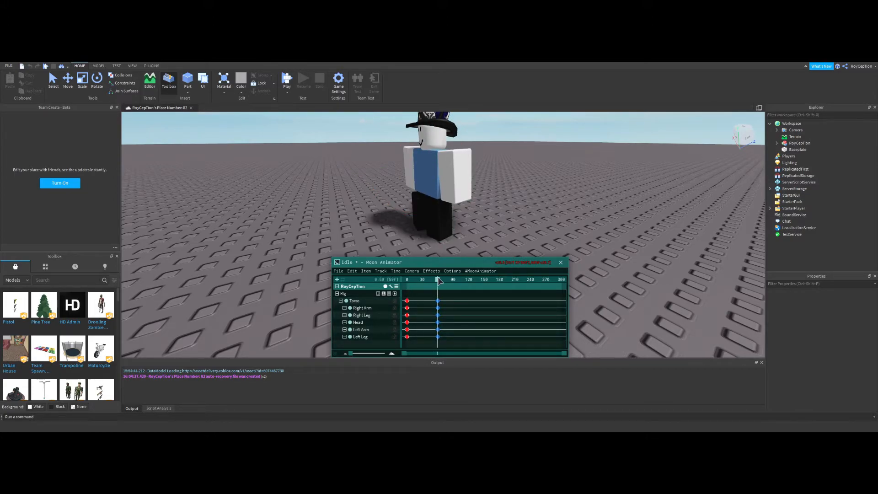
mouse_move(450, 310)
mouse_down()
mouse_move(437, 292)
mouse_move(452, 284)
mouse_up()
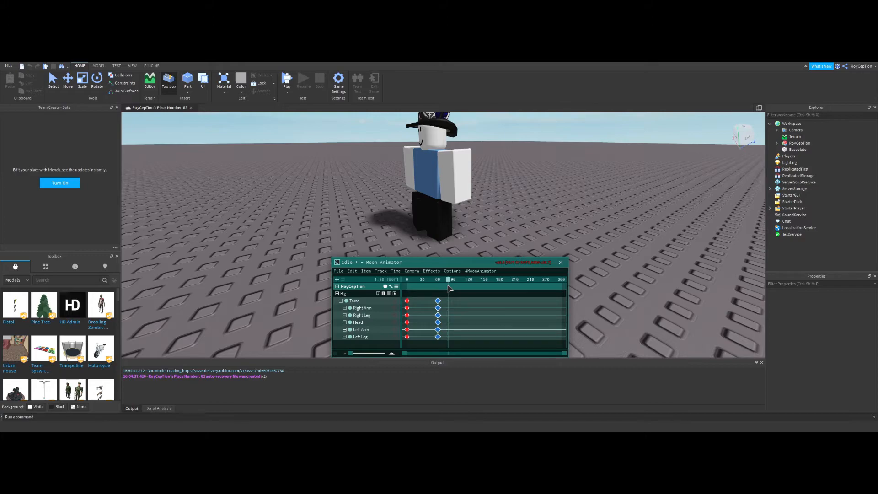
drag(448, 286, 454, 288)
click(455, 291)
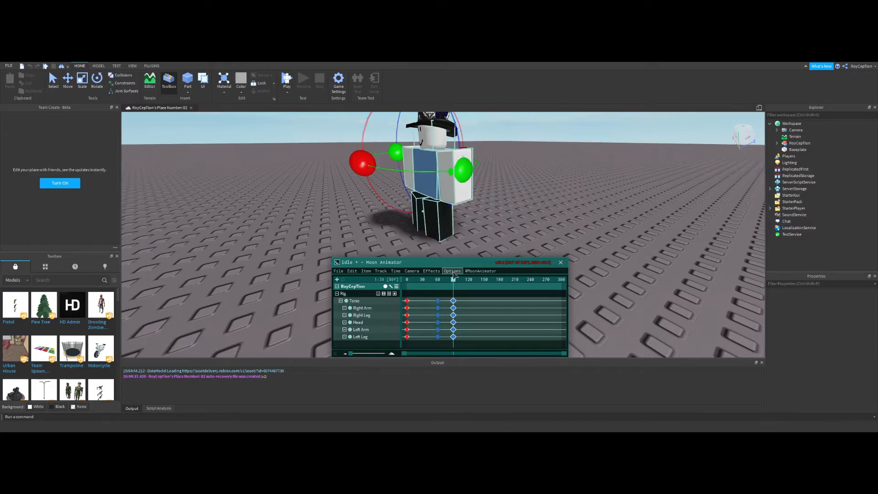
key(space)
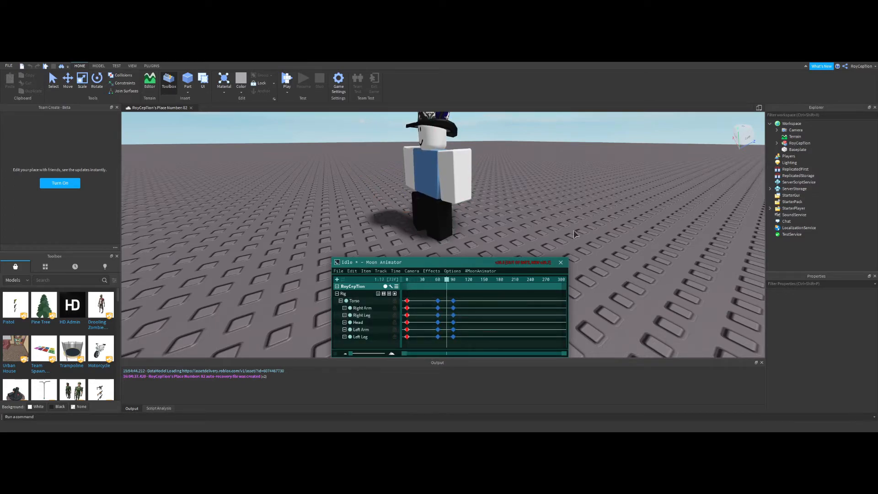
- Paste the starting frame-0 pose at frame 150 and play the animation from the start
click(382, 297)
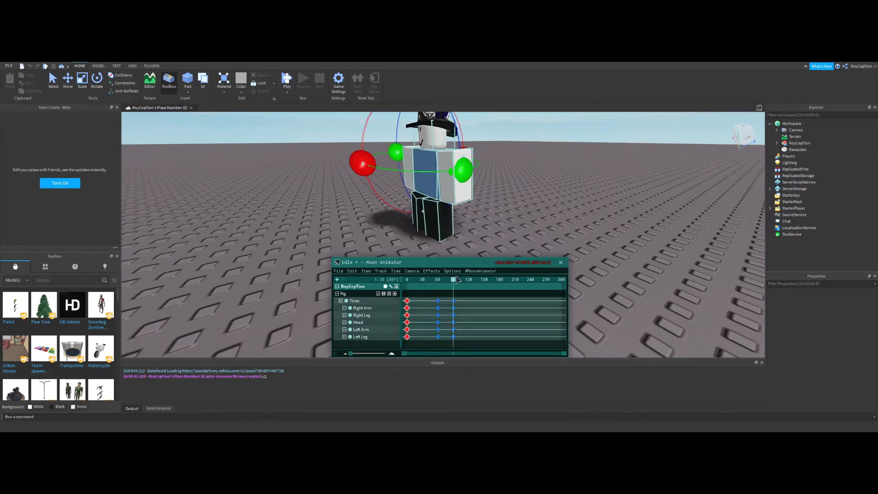
mouse_move(476, 288)
mouse_down()
mouse_move(488, 293)
mouse_move(454, 295)
mouse_up()
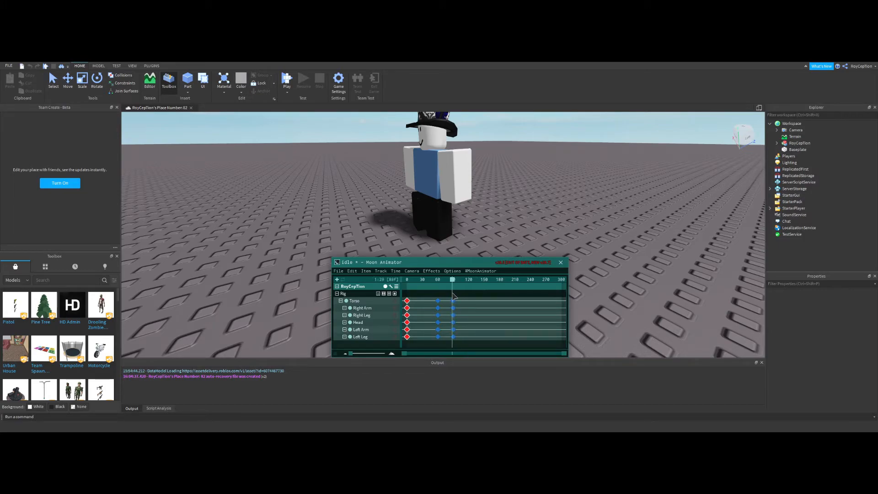
drag(455, 296, 483, 300)
drag(485, 299, 486, 301)
key(ctrl+v)
key(space)
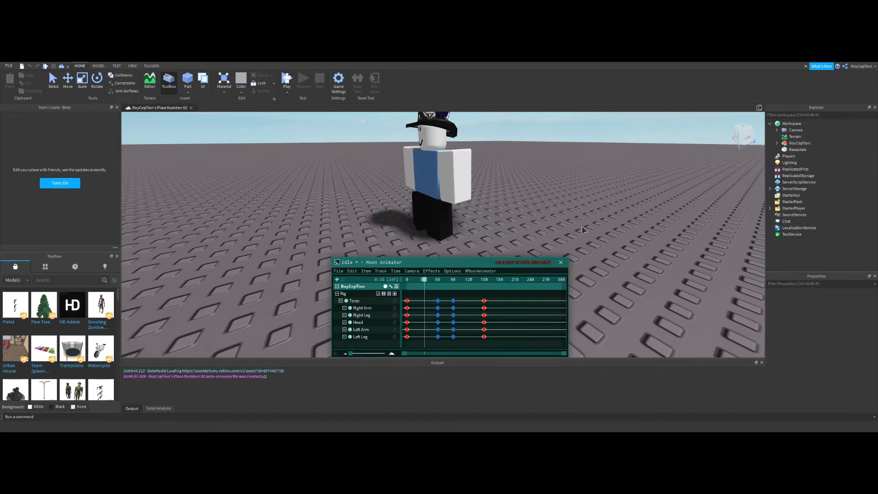
key(ctrl+e)
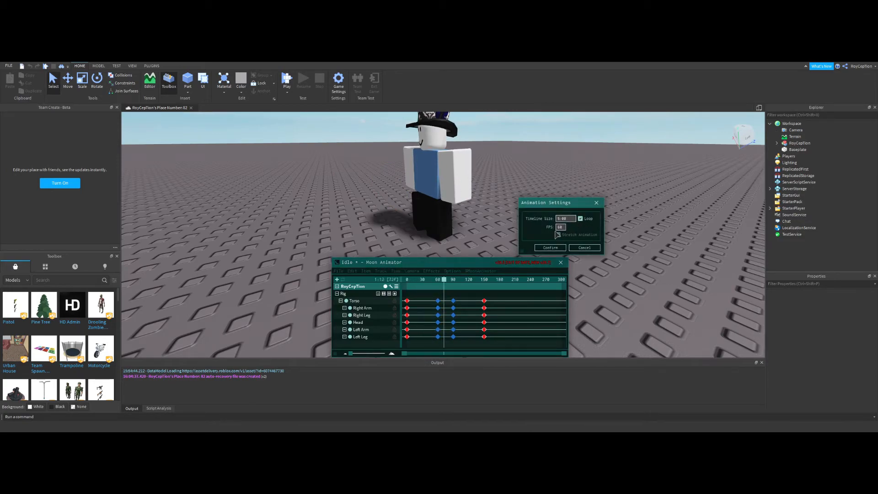
- Confirm Loop in Animation Settings, watch the Idle cycle play, then go to File to close
click(555, 247)
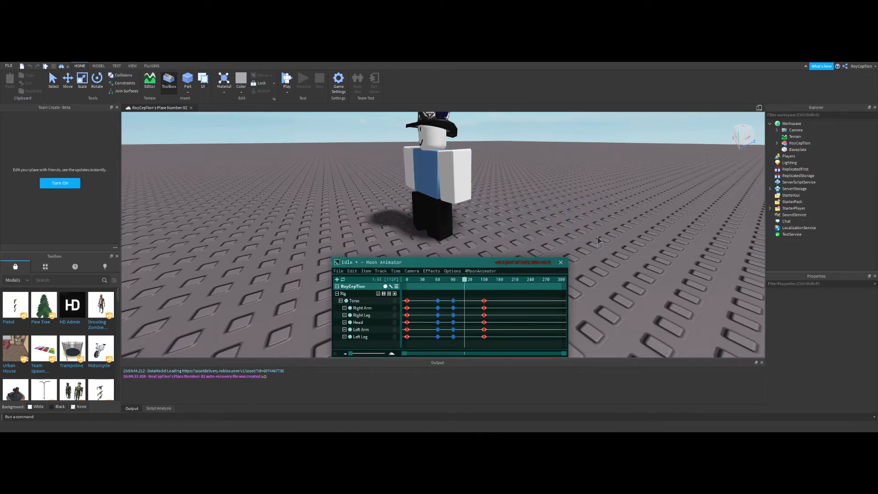
mouse_move(585, 235)
right_down()
mouse_move(563, 229)
mouse_move(555, 206)
right_up()
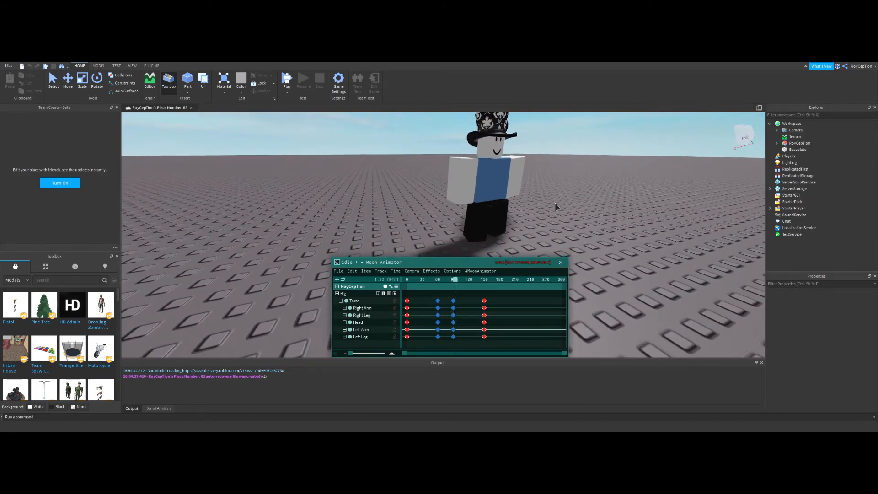
scroll(556, 206, down, 5)
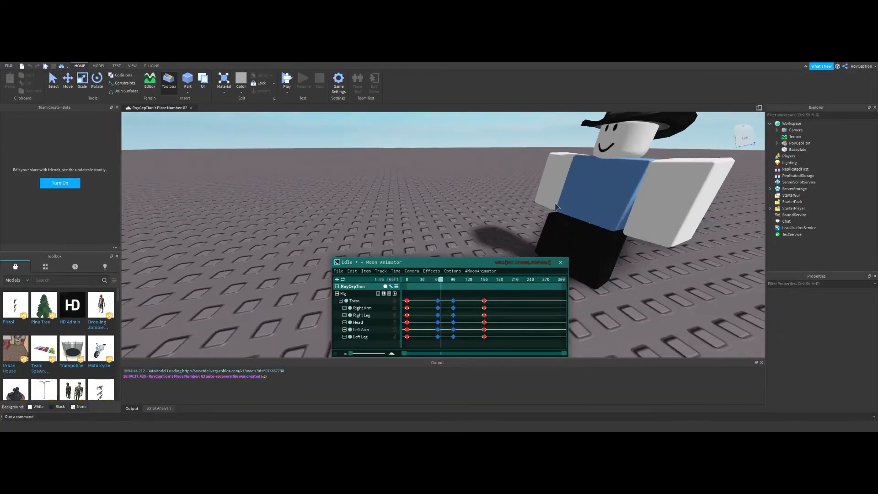
click(338, 270)
click(357, 306)
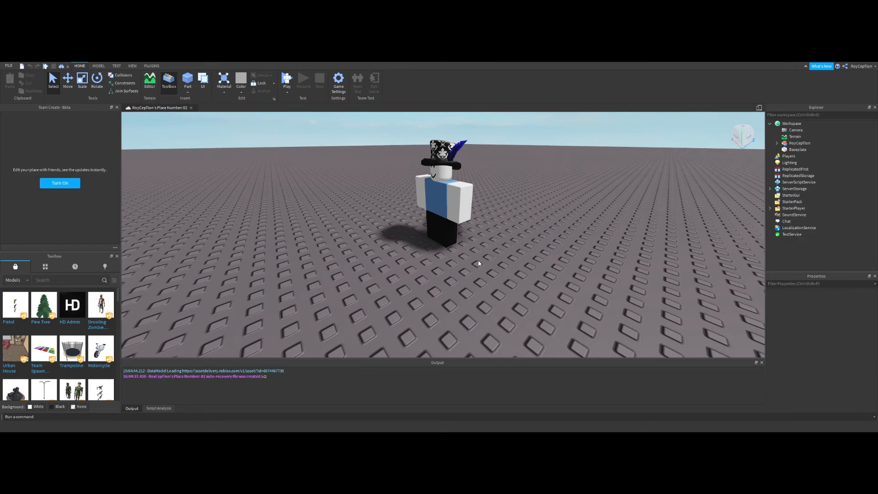
right_drag(478, 263, 454, 259)
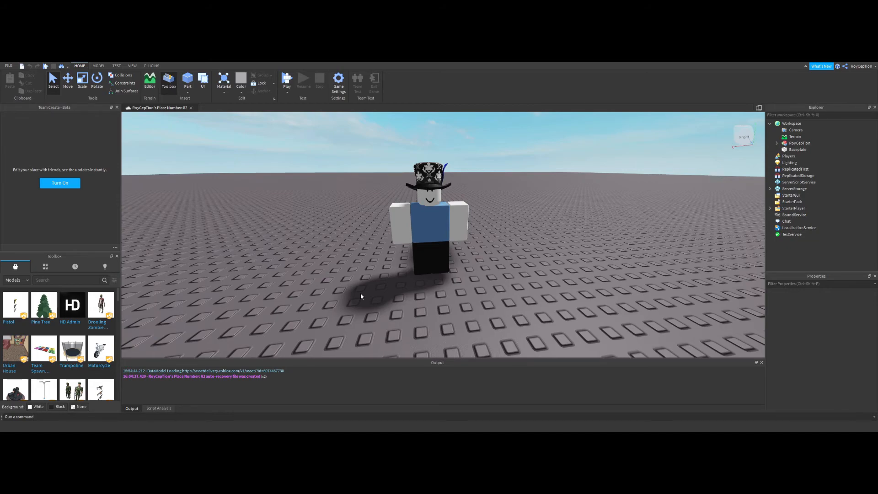
key(s)
key(a)
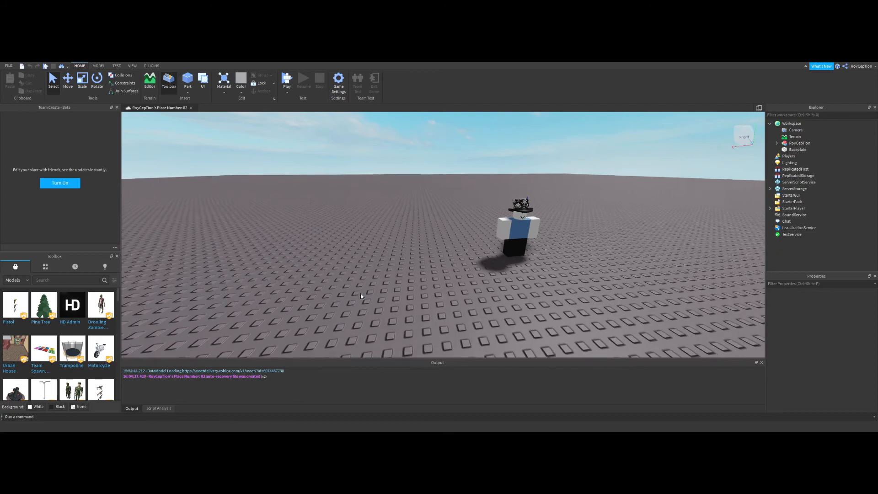
key(w)
key(d)
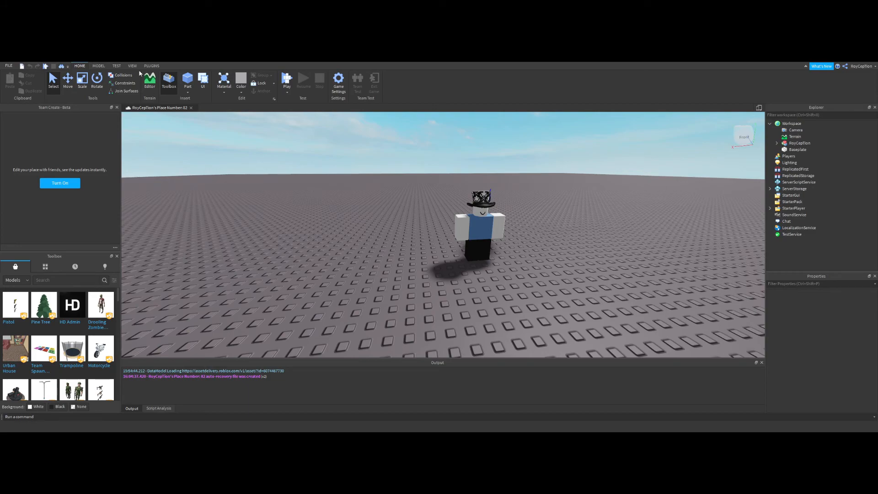
click(152, 66)
key(d)
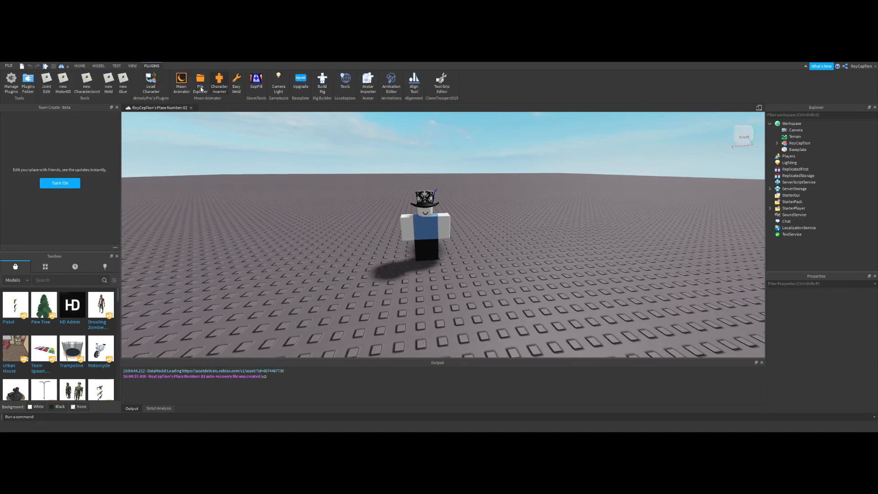
click(80, 66)
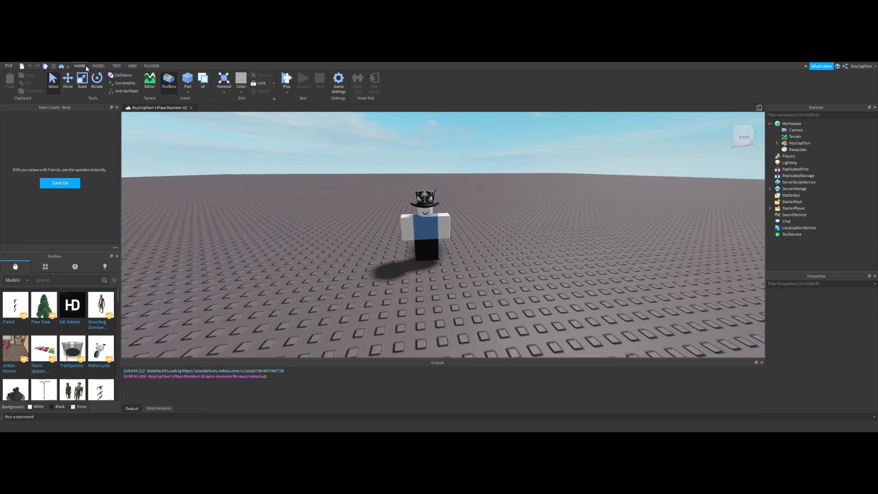
drag(341, 187, 551, 238)
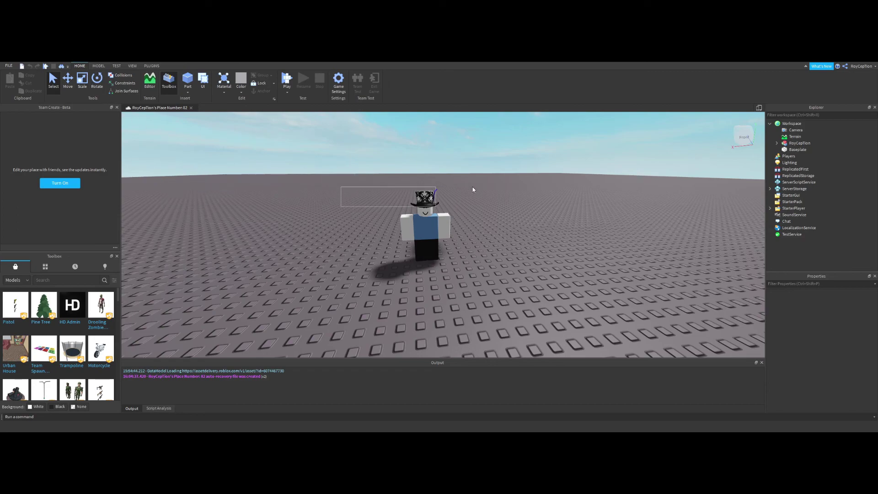
click(550, 240)
scroll(495, 264, up, 2)
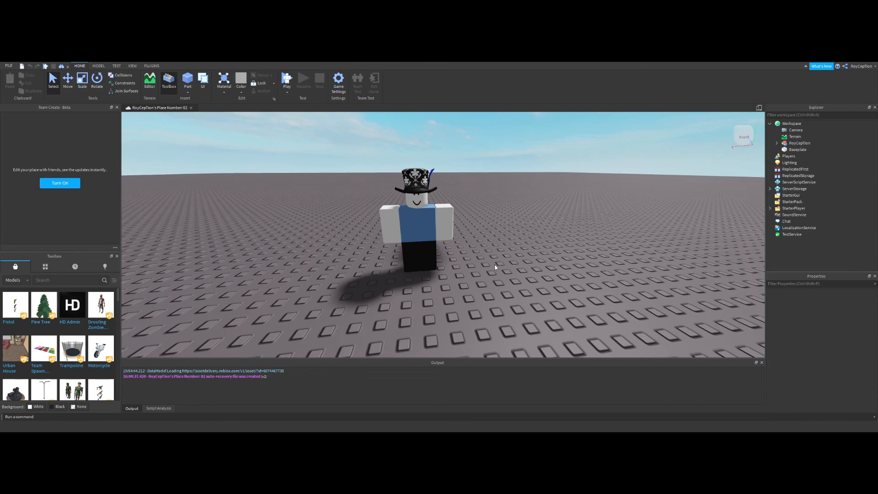
right_drag(495, 266, 495, 267)
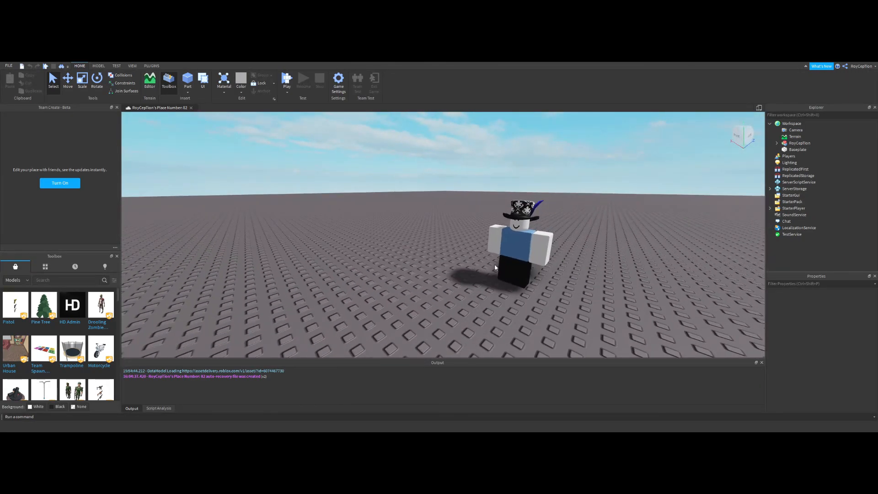